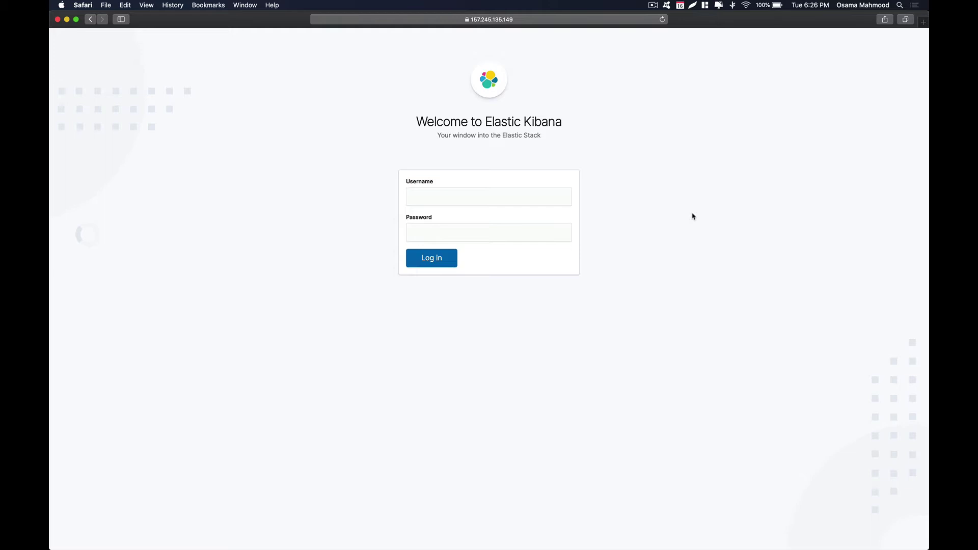
Step: Log in to Kibana with the account username and the pasted account password
left_click(552, 198)
type("elast")
key("BackSpace")
key("BackSpace")
key("BackSpace")
key("BackSpace")
type("elastic")
key("Tab")
key("super+v")
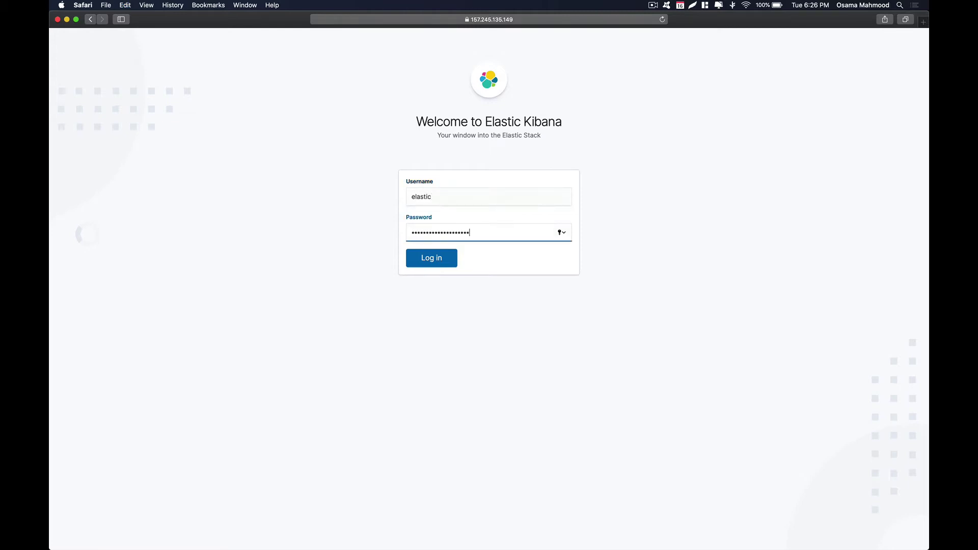
key("Return")
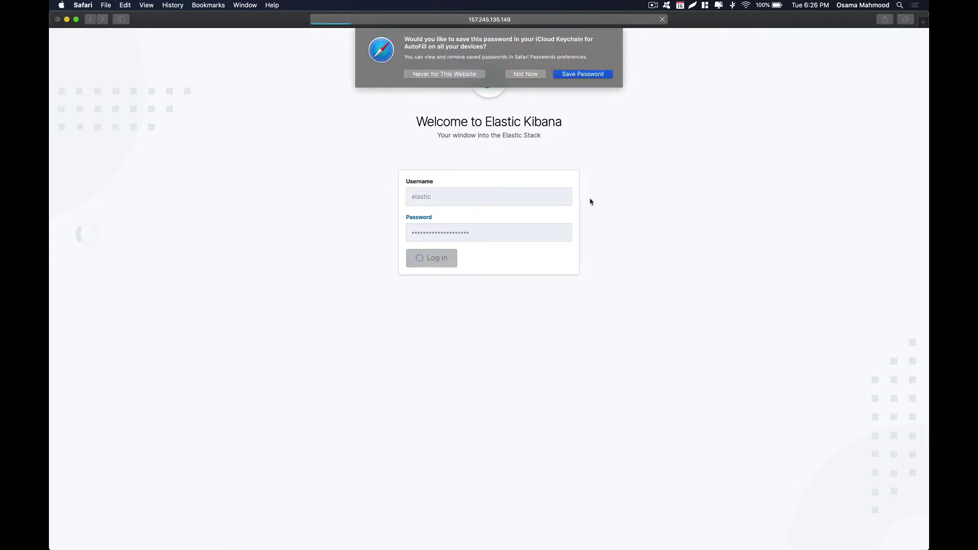
Step: Decline Safari's password save and add the Sample flight data and Sample web logs sets
left_click(523, 70)
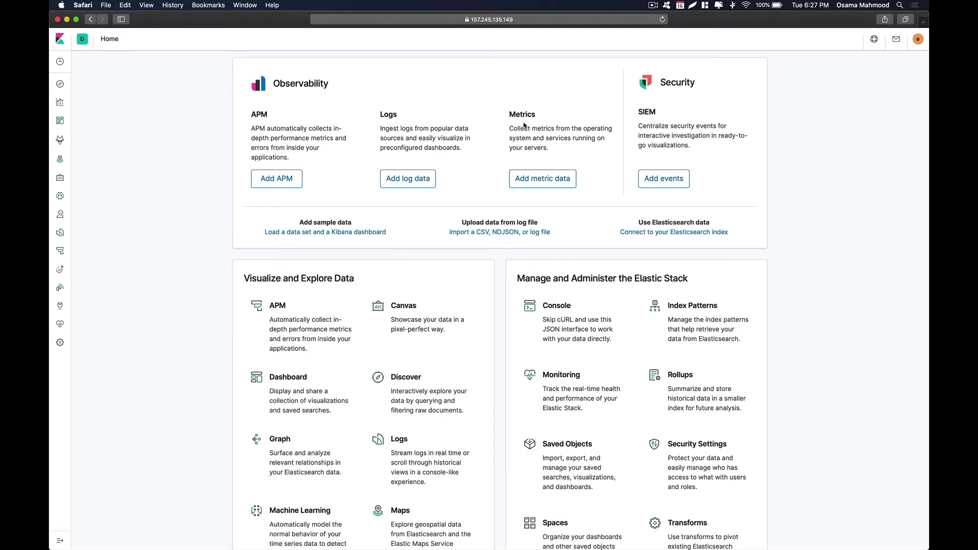
left_click(306, 232)
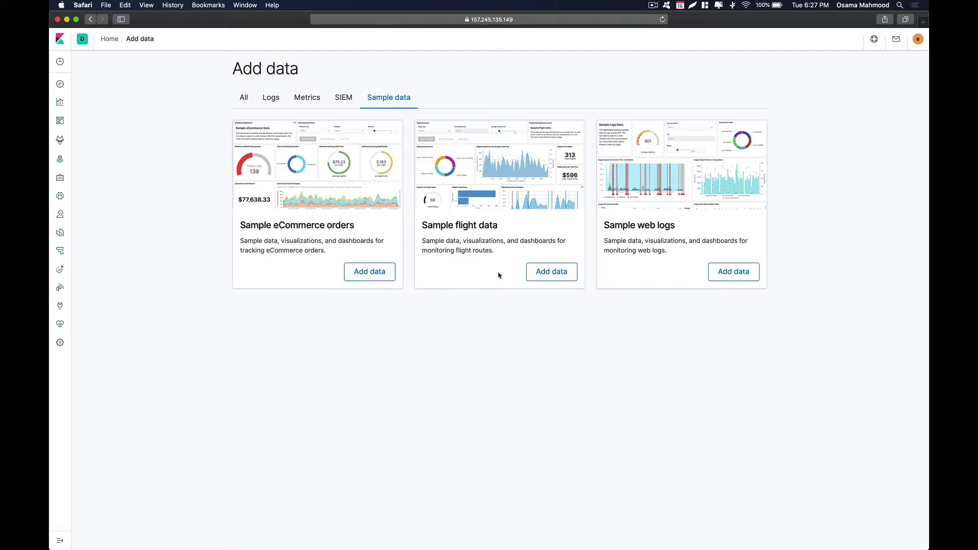
left_click(549, 273)
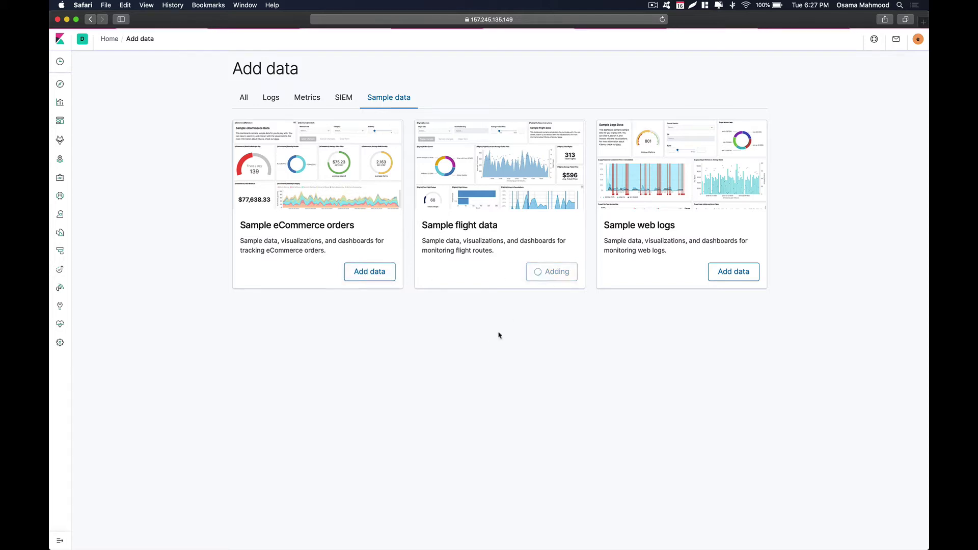
left_click(718, 272)
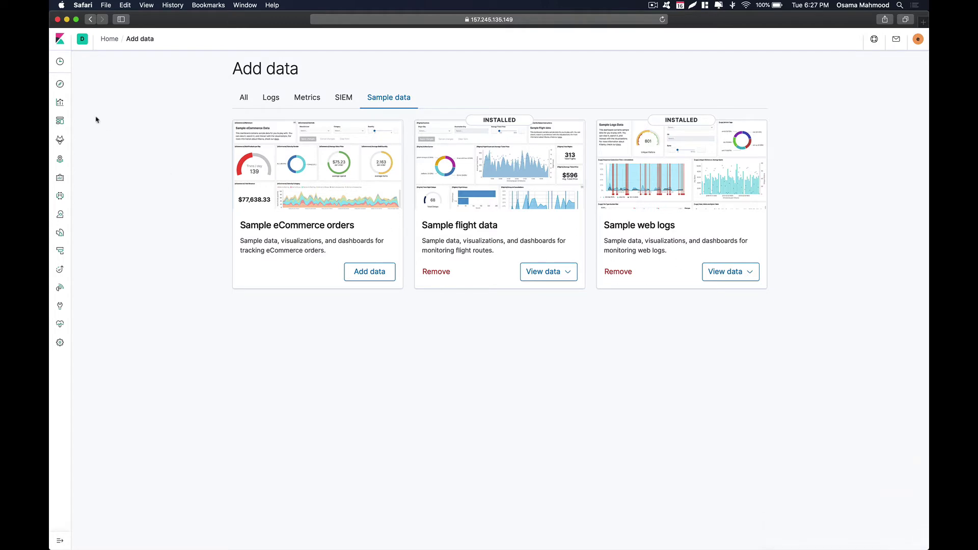
Step: Open the [Flights] Global Flight Dashboard and scroll through its panels
left_click(60, 121)
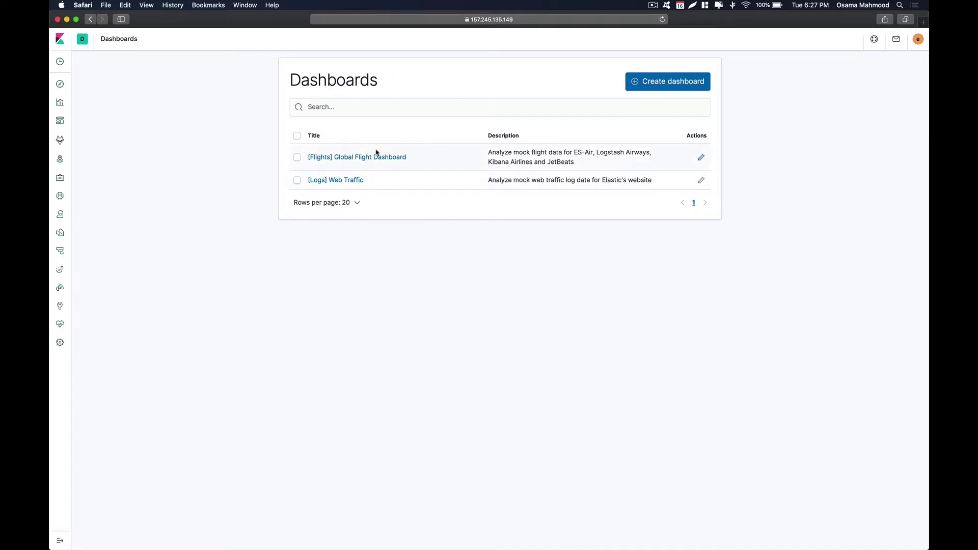
left_click(379, 158)
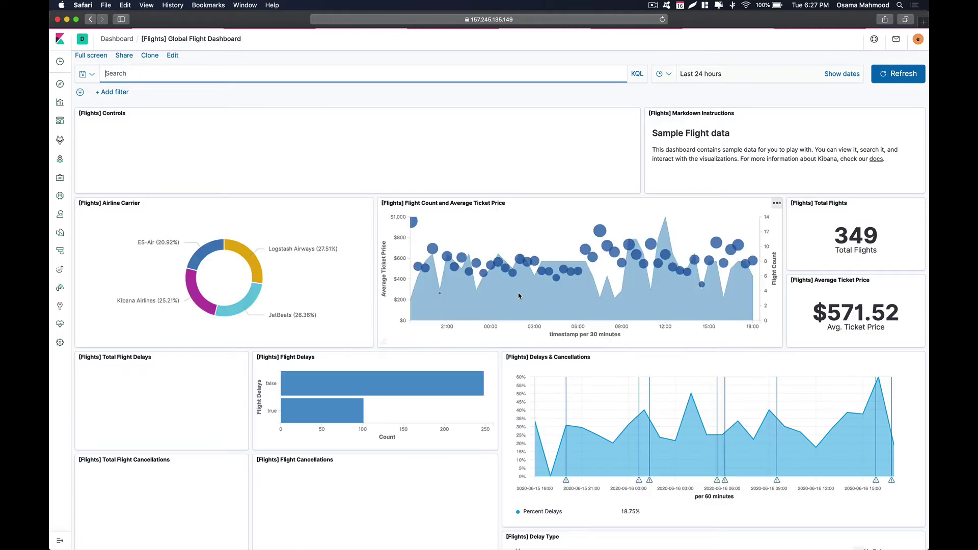
scroll(511, 279, "down", 10)
scroll(519, 297, "down", 7)
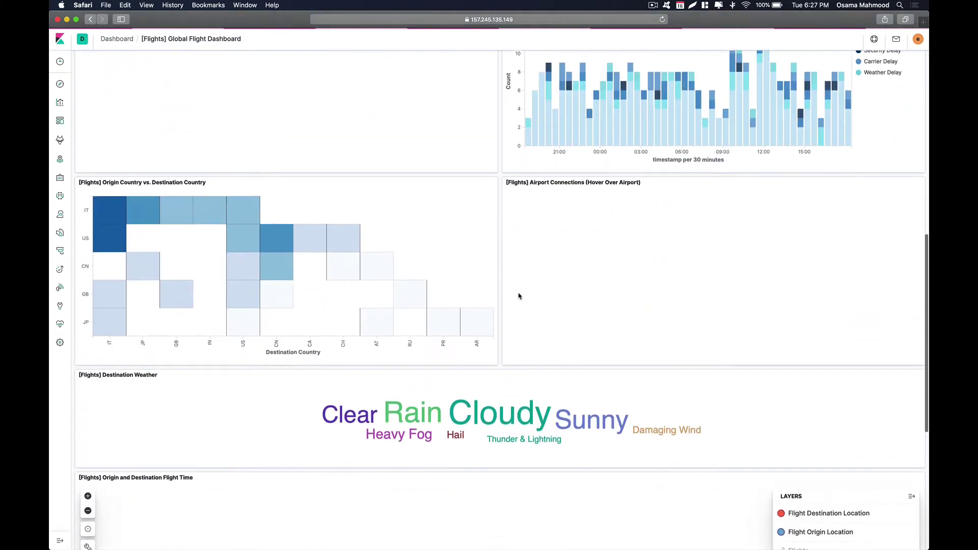
scroll(519, 297, "up", 17)
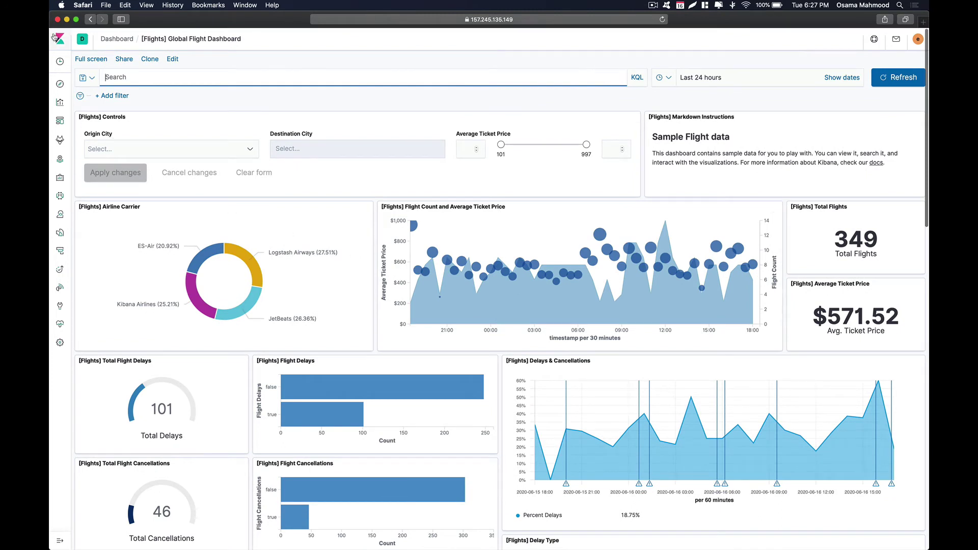
Step: Go back to the dashboards list and open [Logs] Web Traffic
left_click(116, 40)
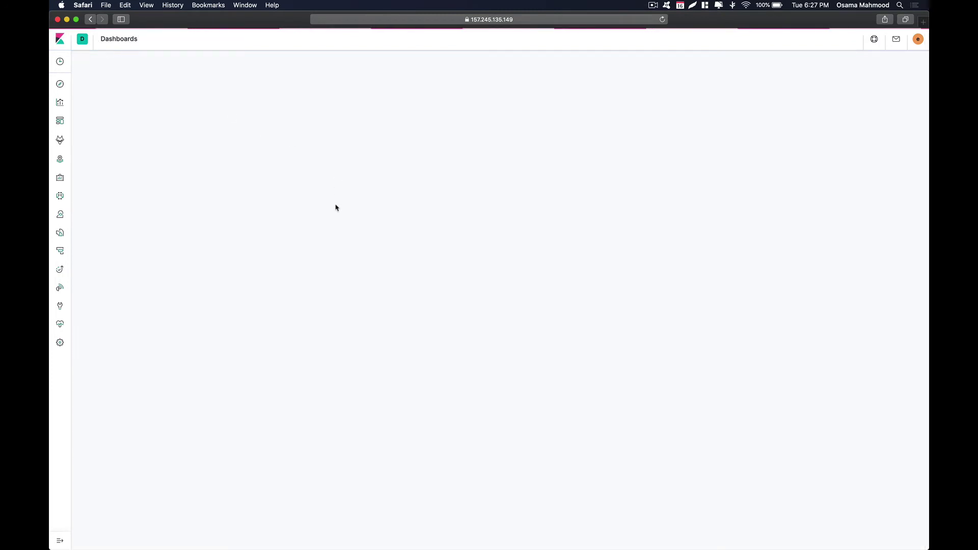
left_click(355, 184)
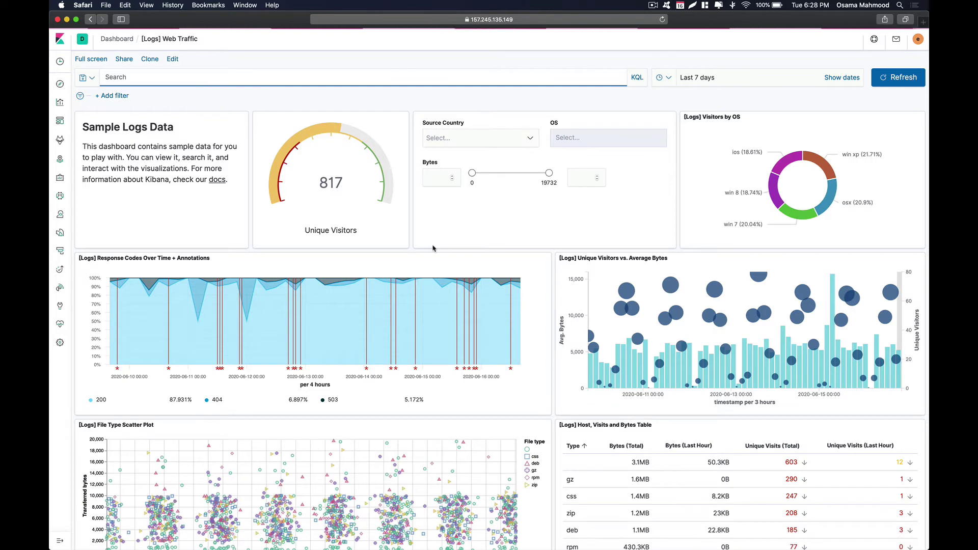
scroll(482, 258, "down", 3)
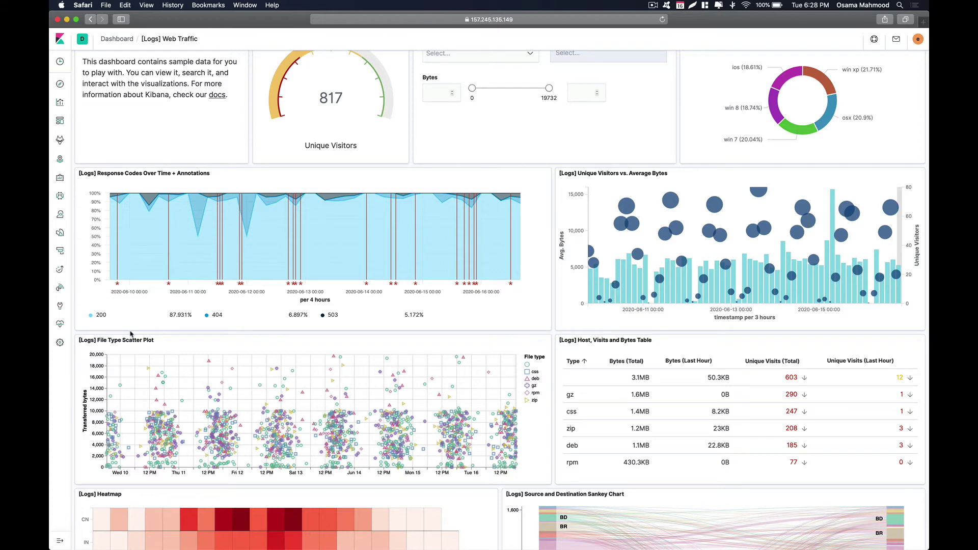
Step: Start a new role in Stack Management > Roles and name it weblogs
left_click(60, 346)
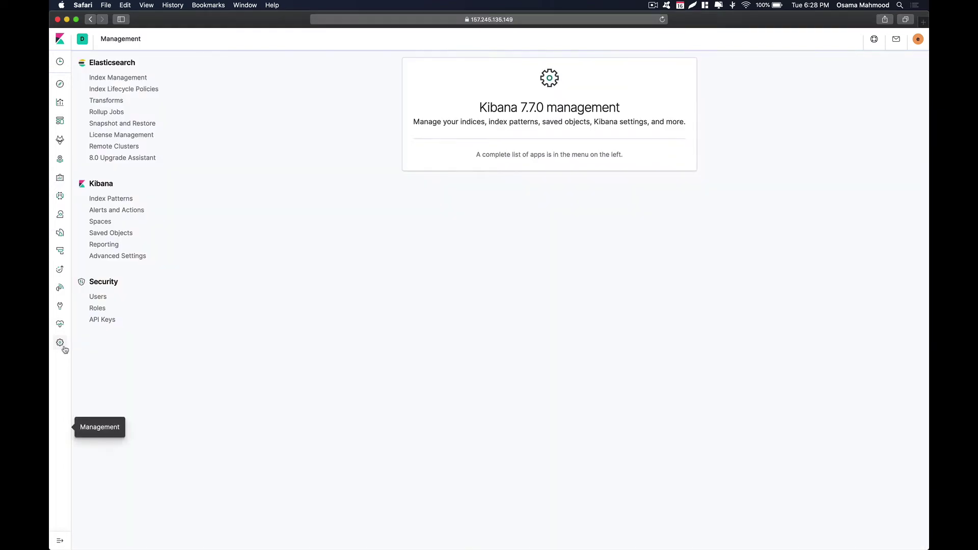
left_click(102, 309)
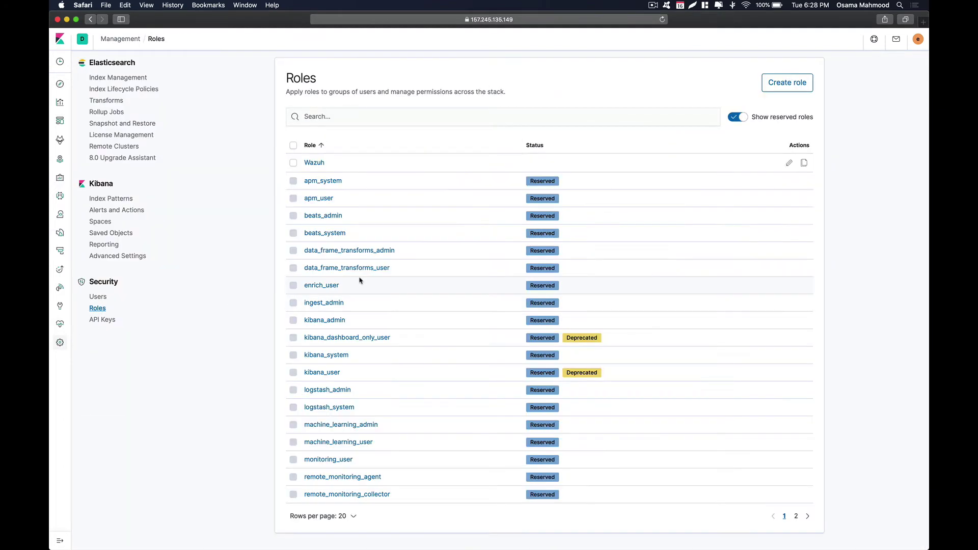
left_click(778, 84)
left_click(427, 145)
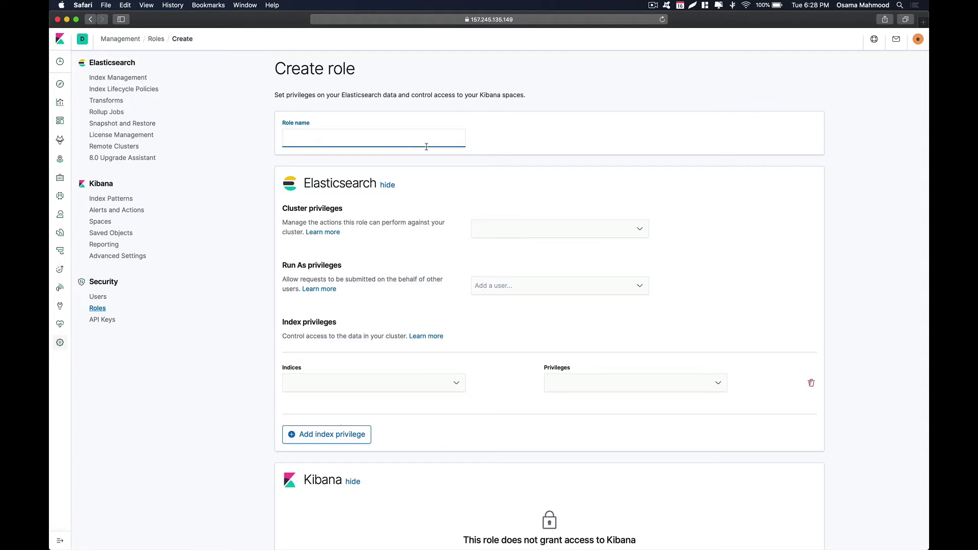
type("weblogs")
Step: Add the kibana_sample_data_logs index to the weblogs role
scroll(535, 244, "down", 3)
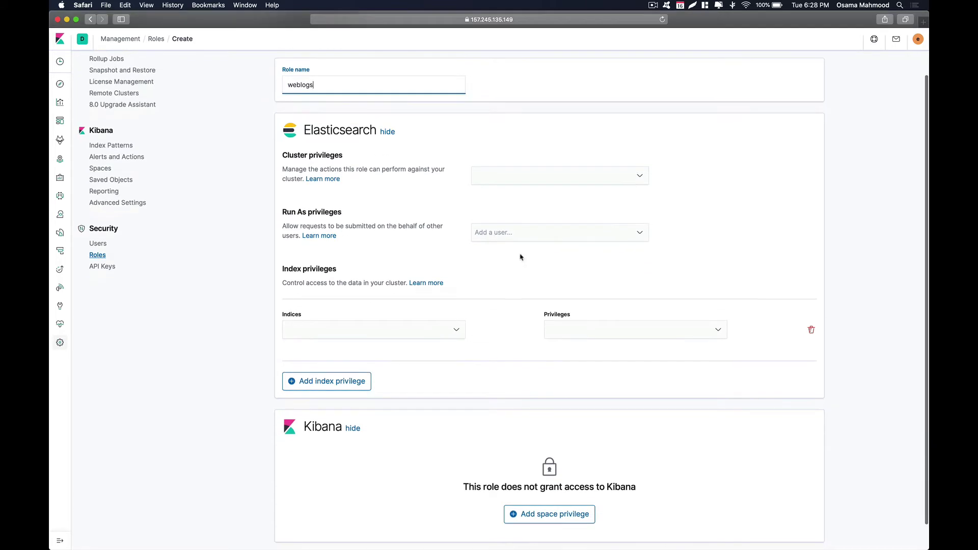
left_click(366, 329)
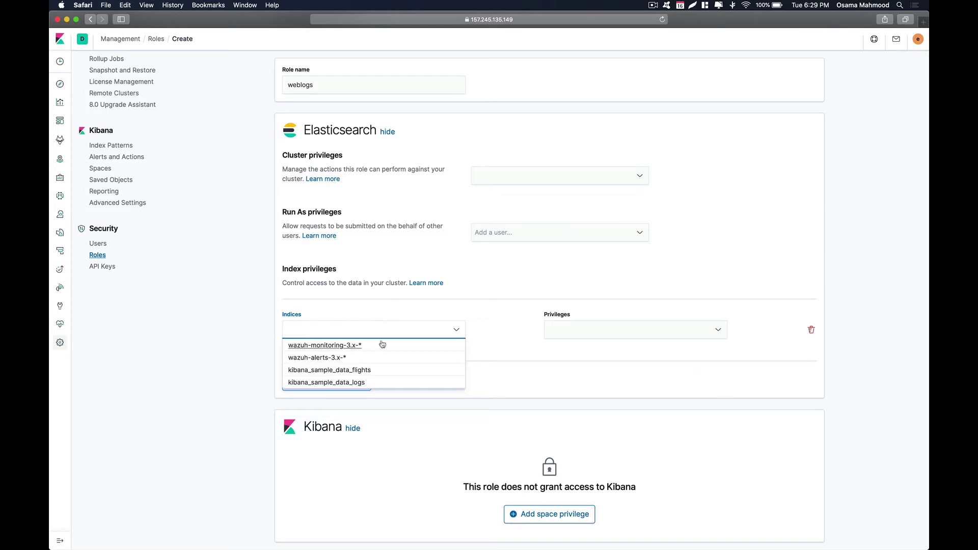
left_click(338, 382)
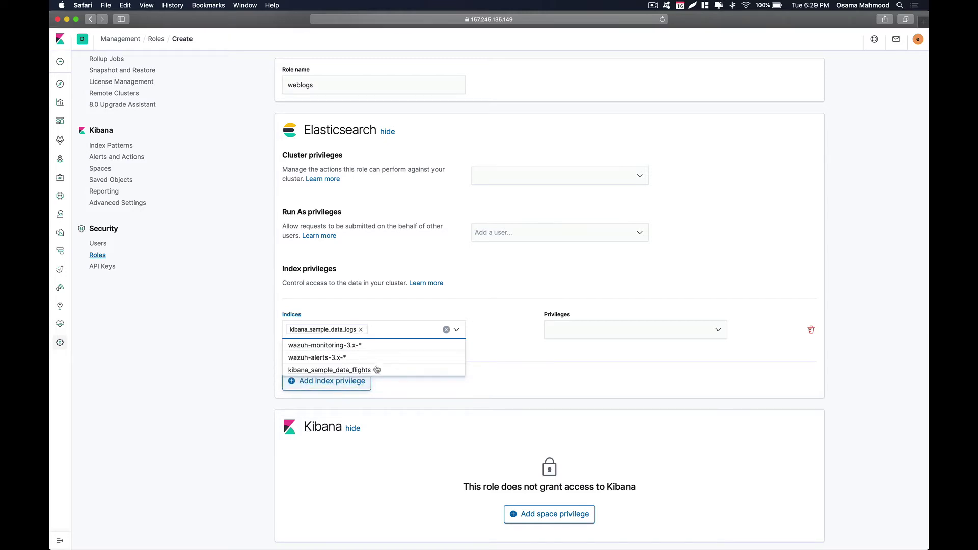
left_click(419, 180)
Step: Grant read privilege on that index and save the weblogs role
left_click(578, 330)
scroll(581, 387, "down", 5)
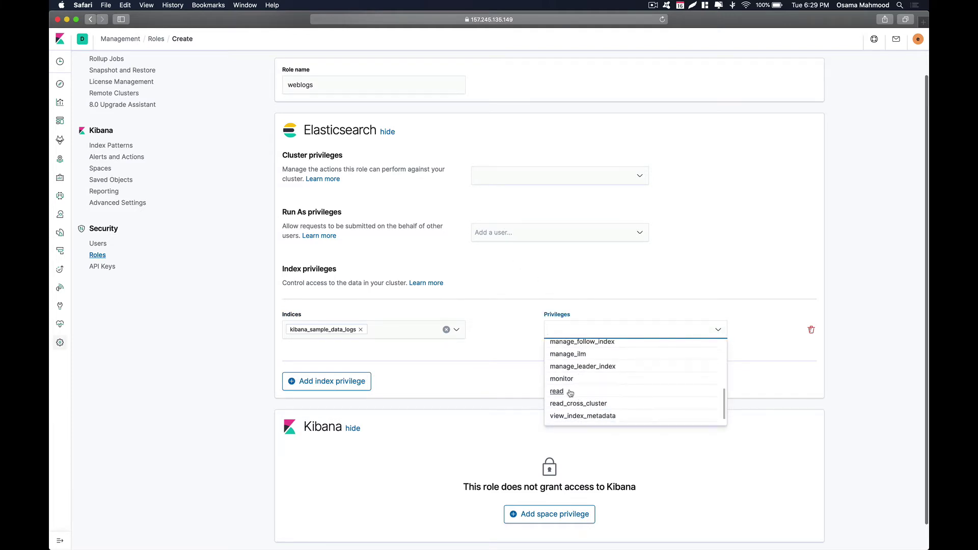
left_click(570, 397)
left_click(486, 388)
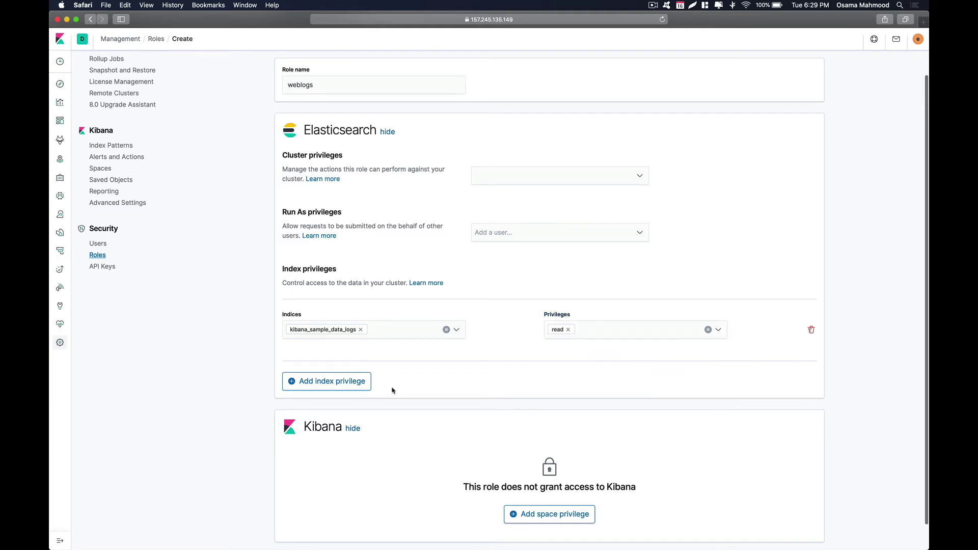
scroll(413, 423, "down", 1)
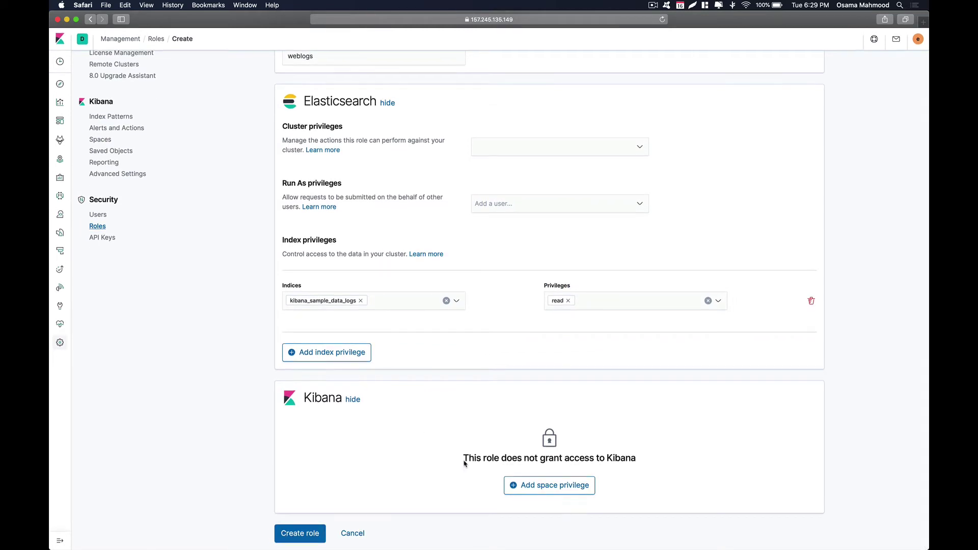
left_click(305, 535)
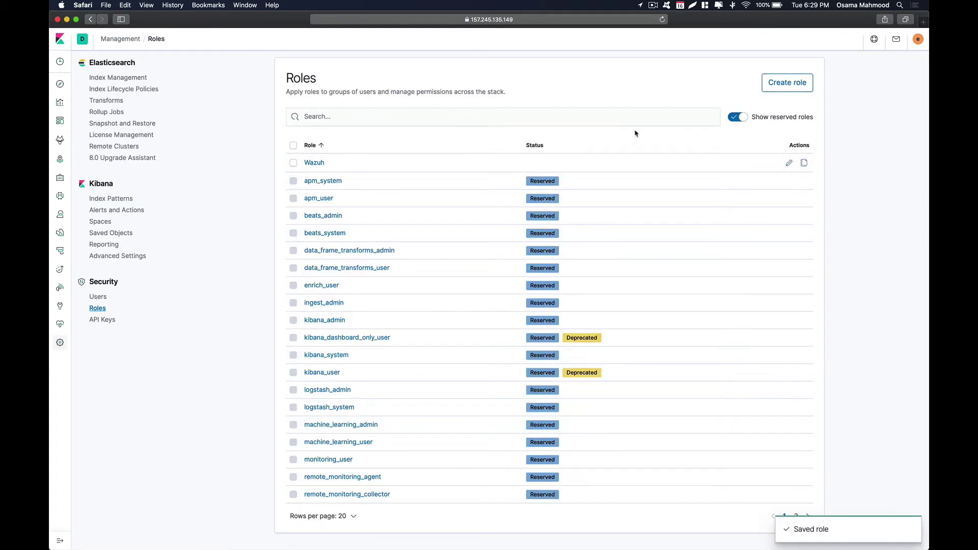
Step: Start another new role and name it flight_data
left_click(788, 83)
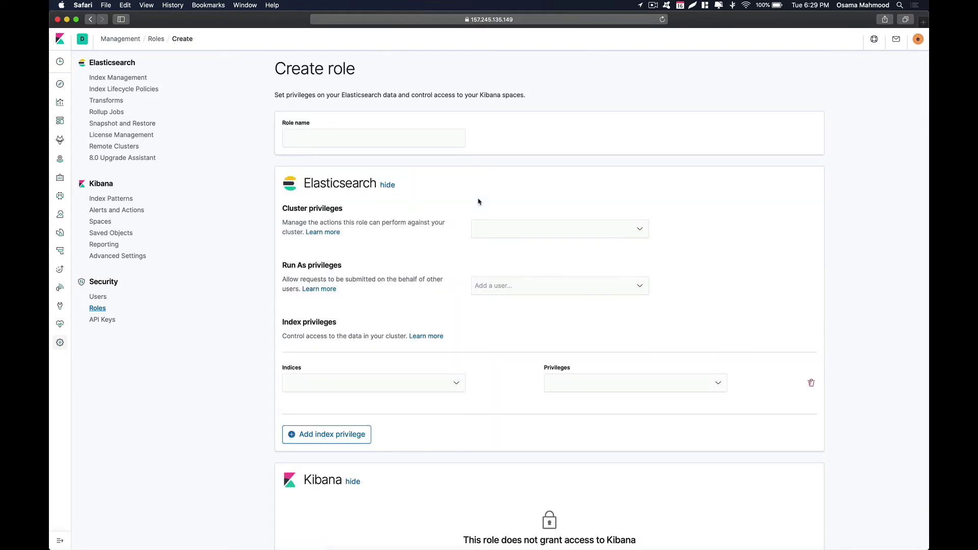
left_click(383, 138)
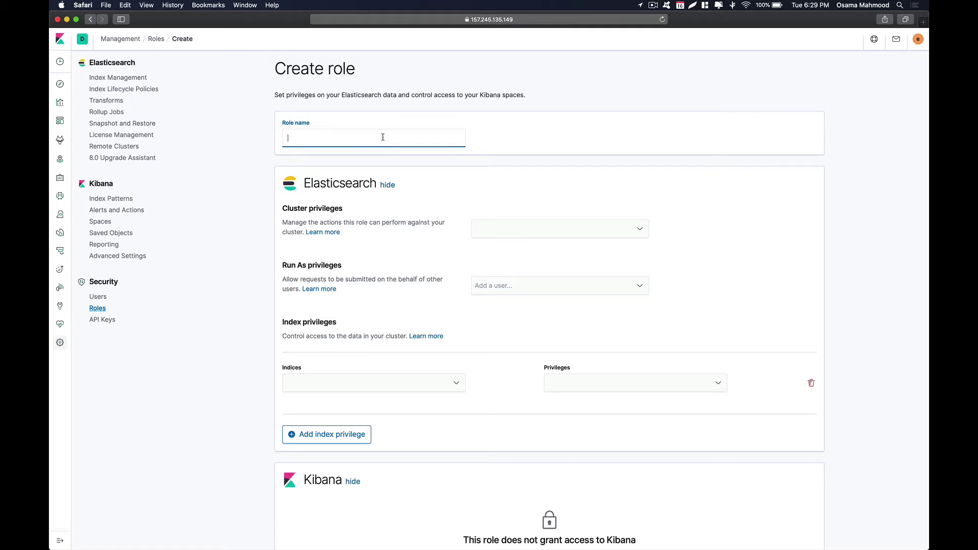
type("flight")
key("Left")
key("Left")
key("Left")
key("Left")
type("_")
left_click(447, 168)
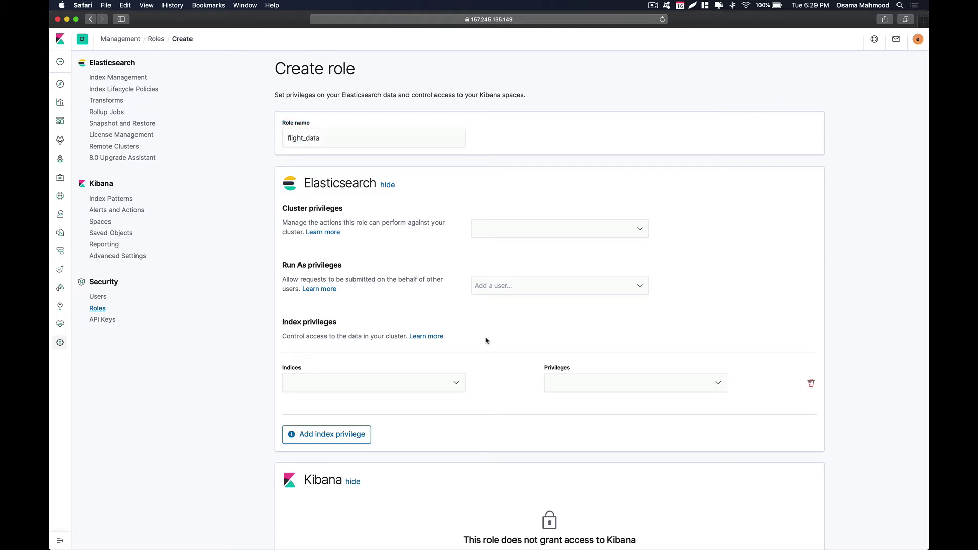
Step: Give flight_data read privilege on the kibana_sample_data_flights index
left_click(452, 379)
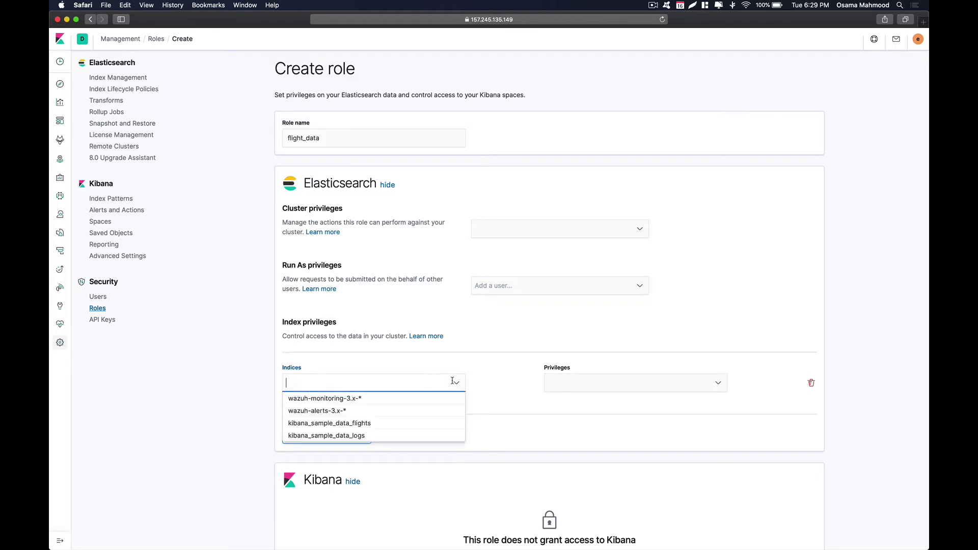
left_click(380, 423)
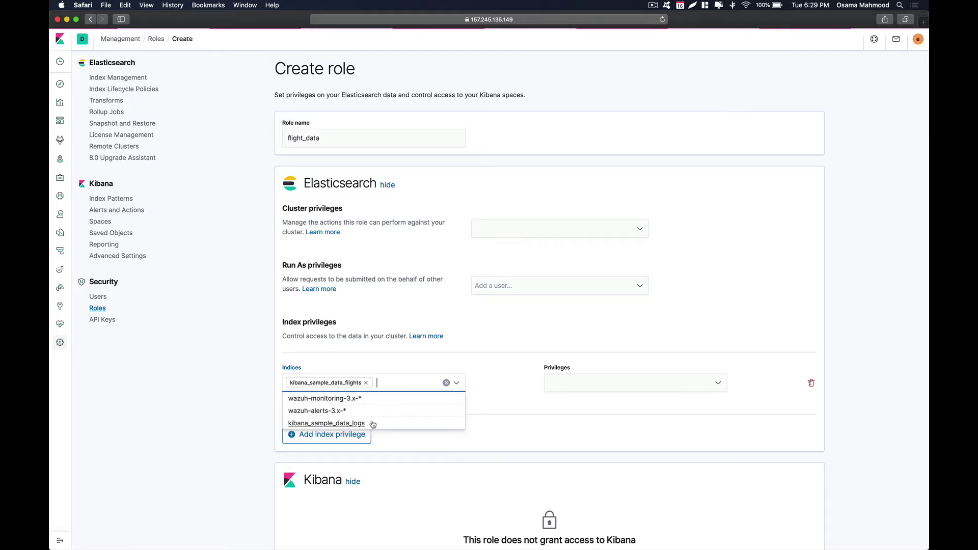
left_click(338, 373)
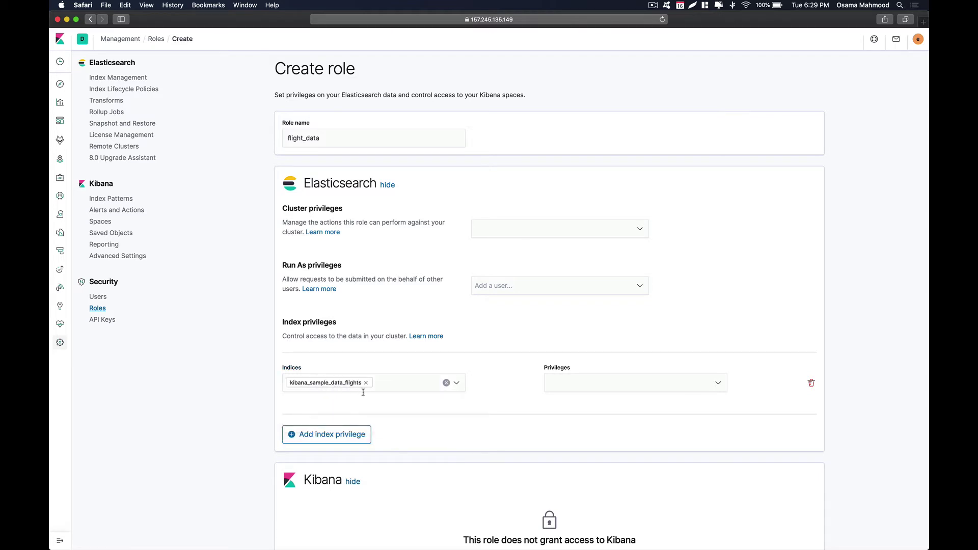
left_click(601, 387)
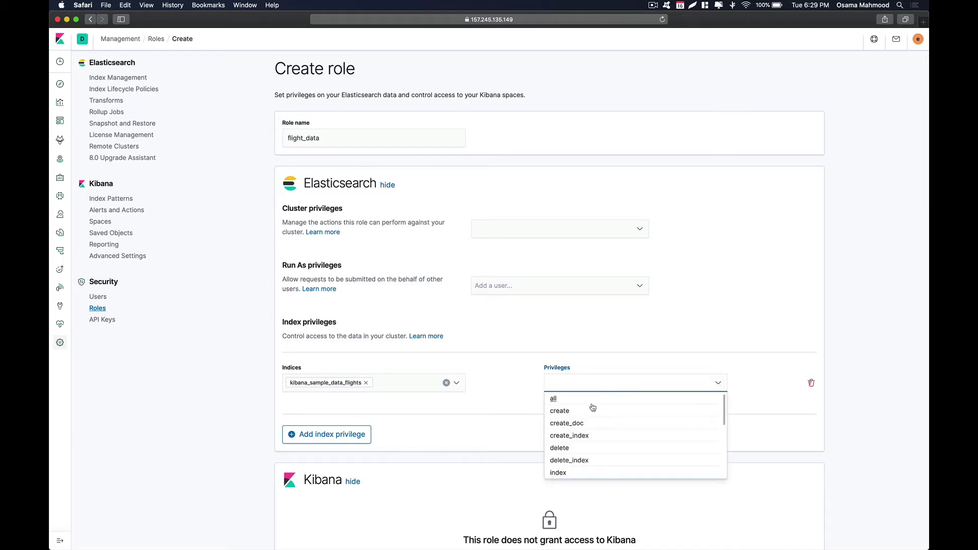
scroll(585, 428, "down", 5)
left_click(573, 457)
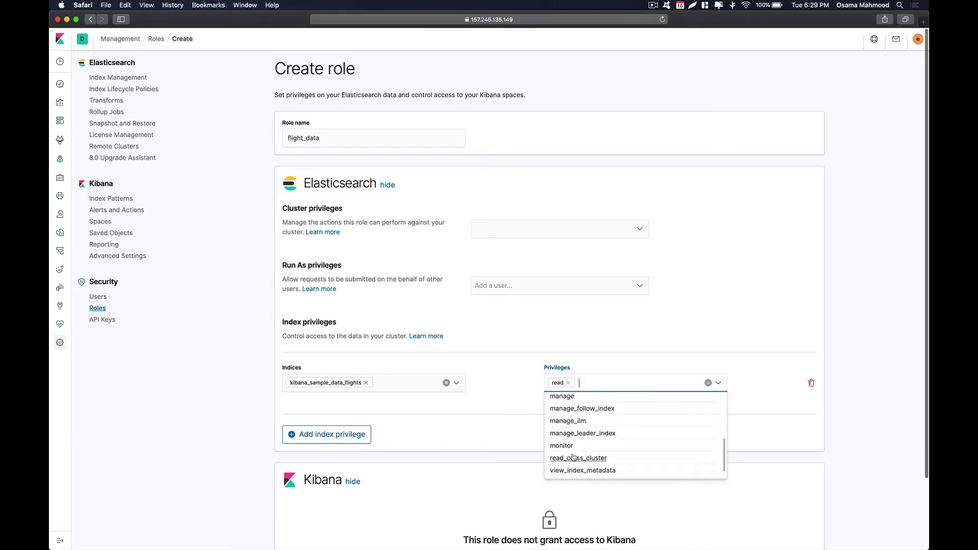
left_click(527, 392)
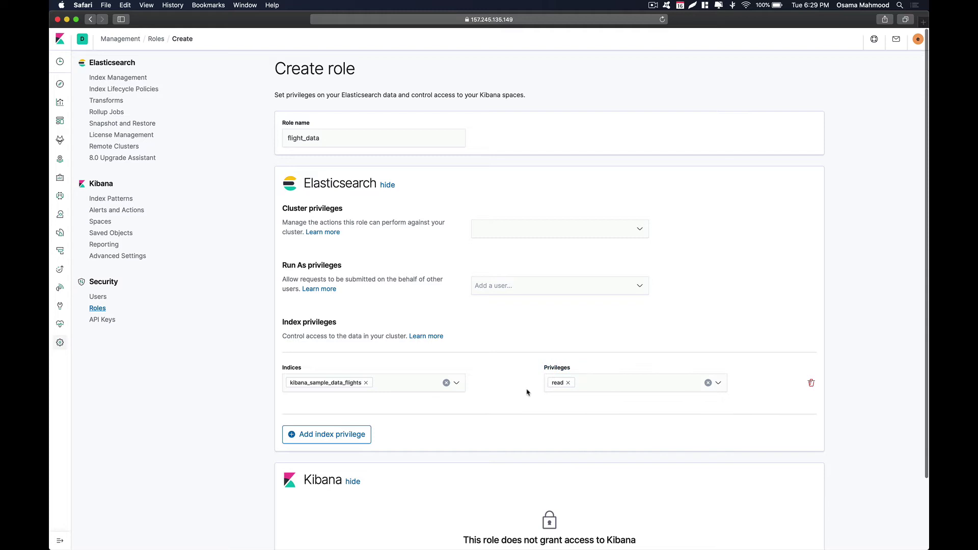
scroll(526, 392, "down", 3)
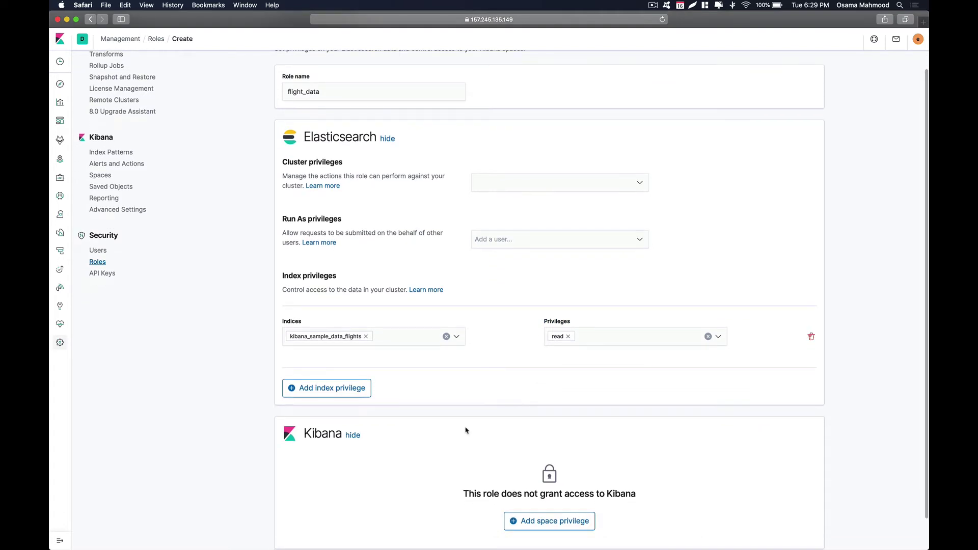
Step: Save the flight_data role and go to the Security Users page
left_click(308, 529)
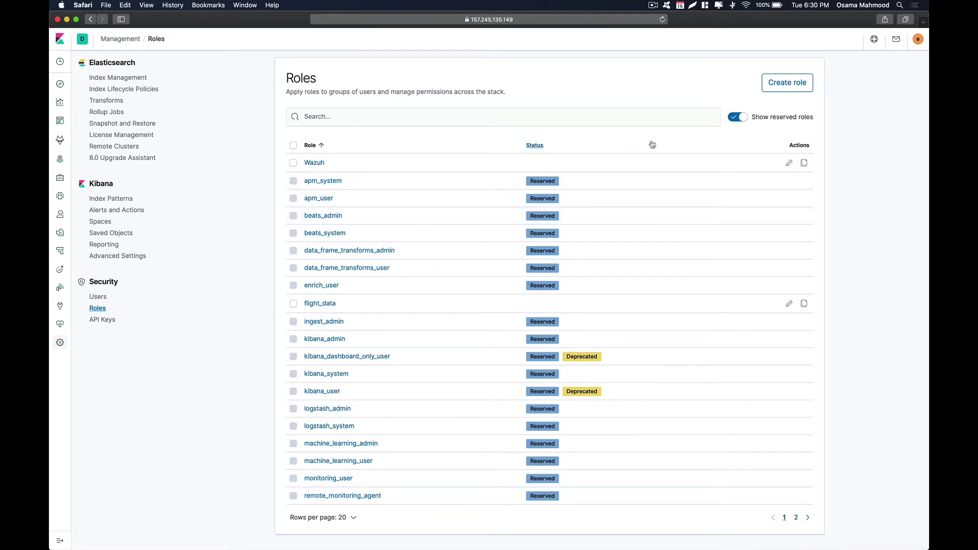
left_click(98, 296)
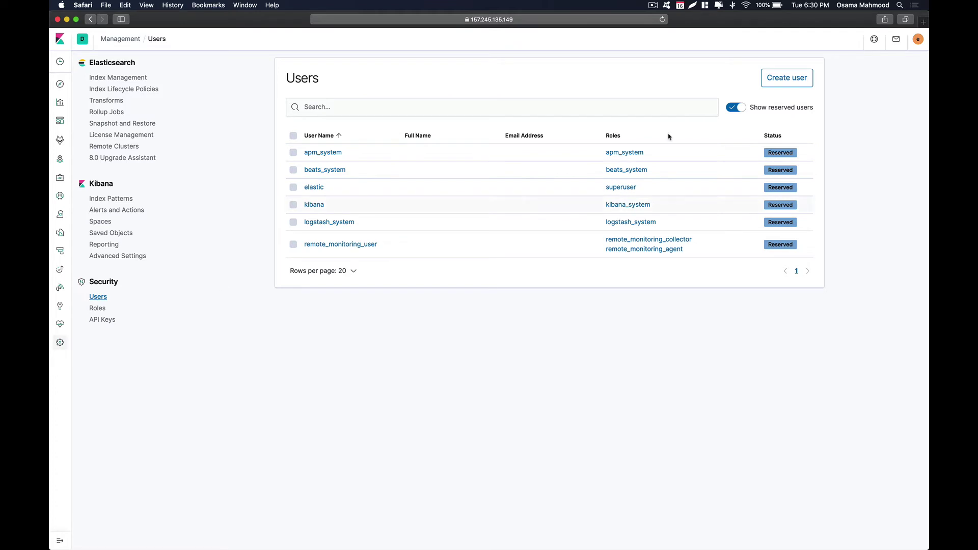
Step: Begin a new user, enter the username weblogs and copy it
left_click(799, 79)
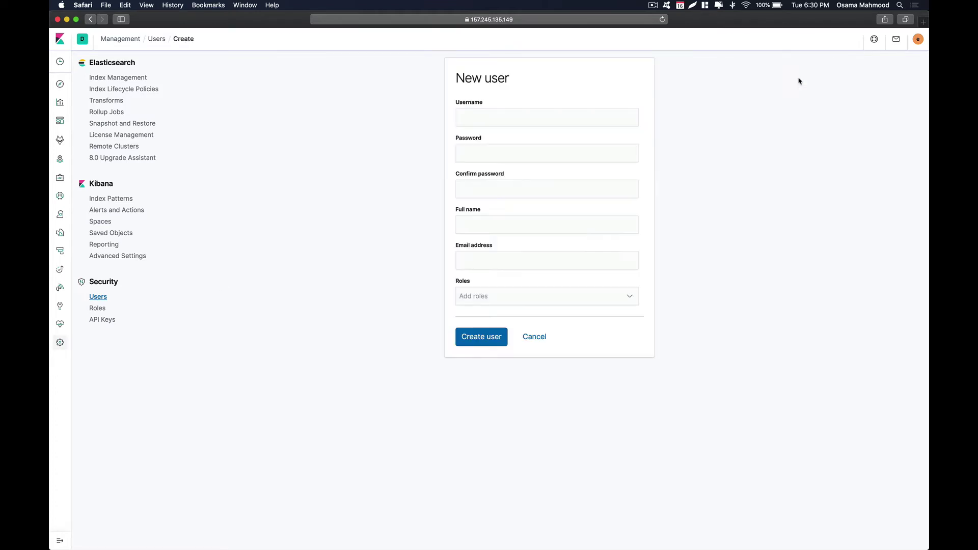
left_click(602, 119)
type("we")
key("Tab")
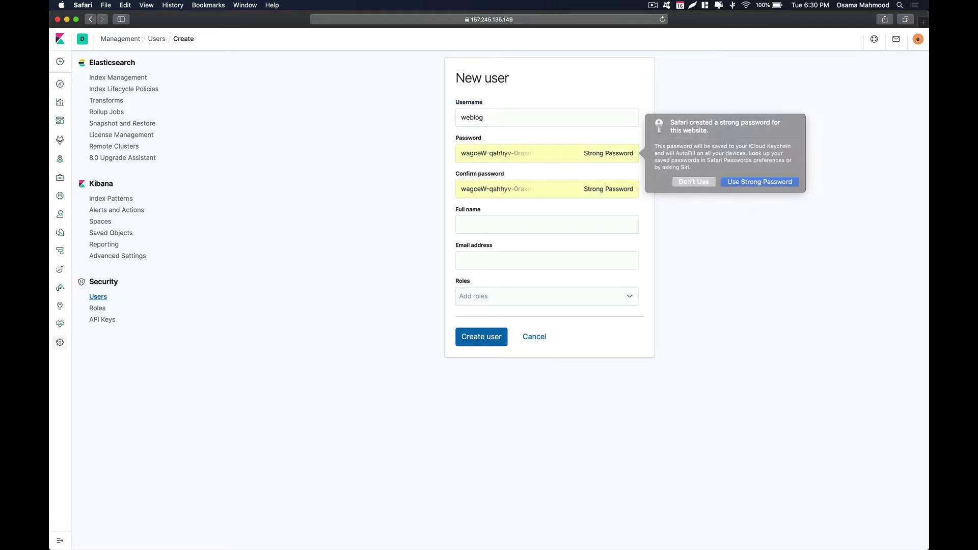
left_click(689, 179)
left_click(522, 123)
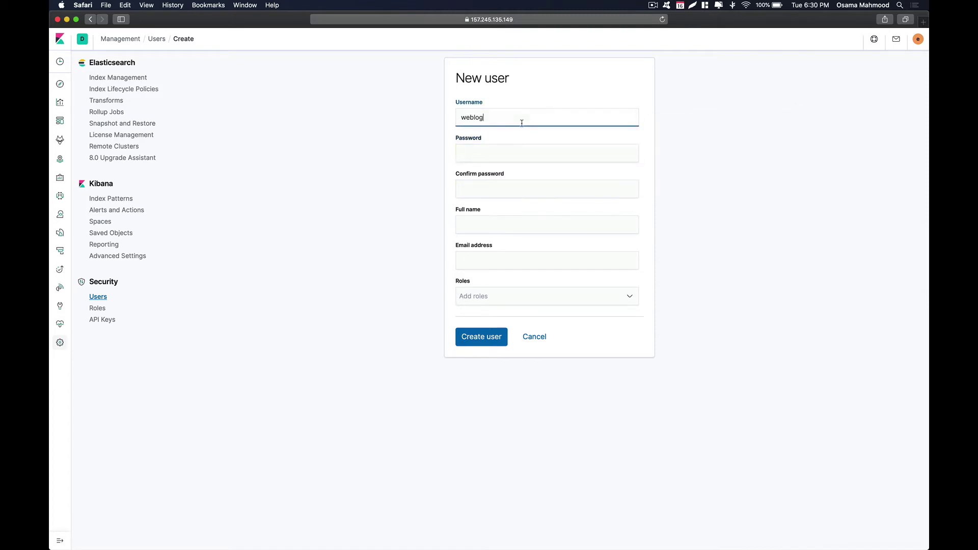
type("s")
key("super+a")
key("super+c")
Step: Fill in the password, its confirmation, the user's full name and e-mail address
key("Tab")
key("super+v")
key("Tab")
key("super+v")
key("Tab")
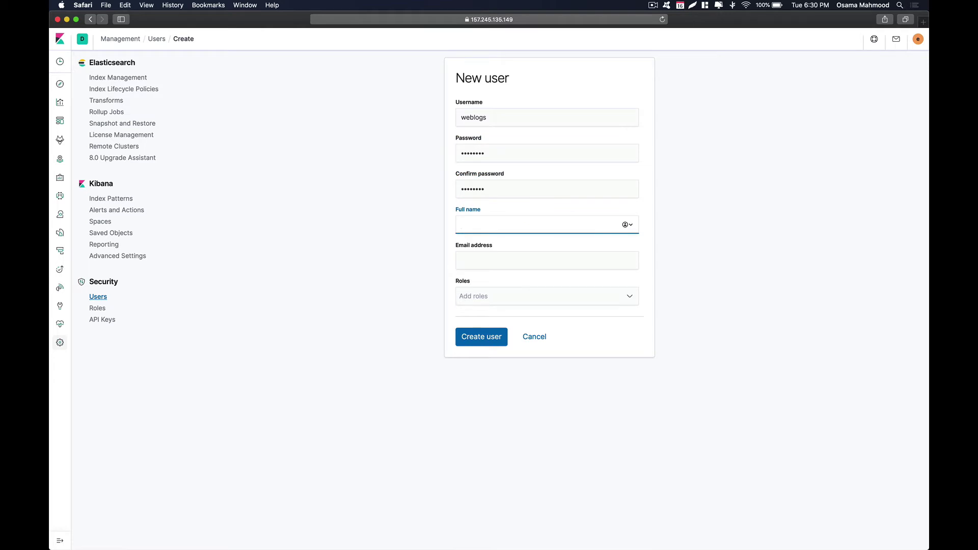
key("Tab")
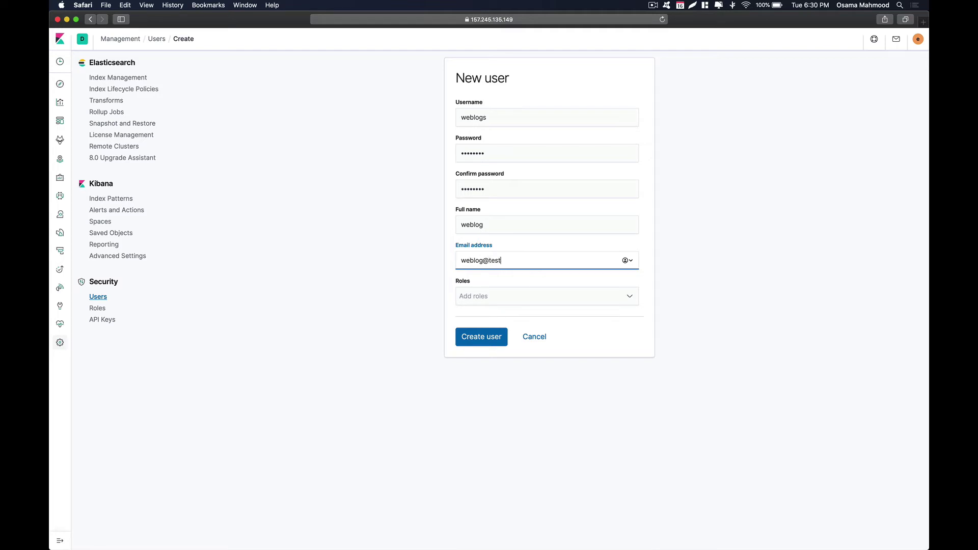
key("Tab")
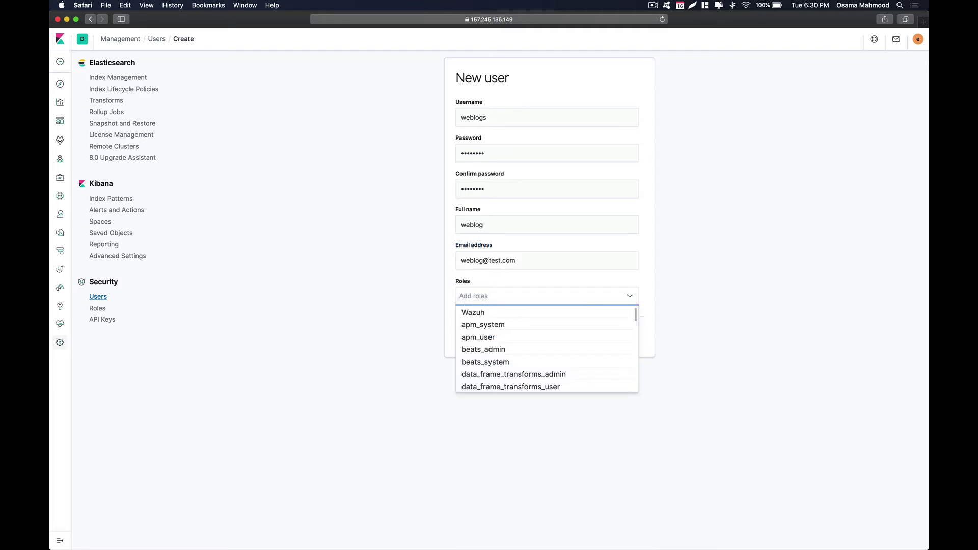
Step: Assign the weblogs role to the new user
type("web")
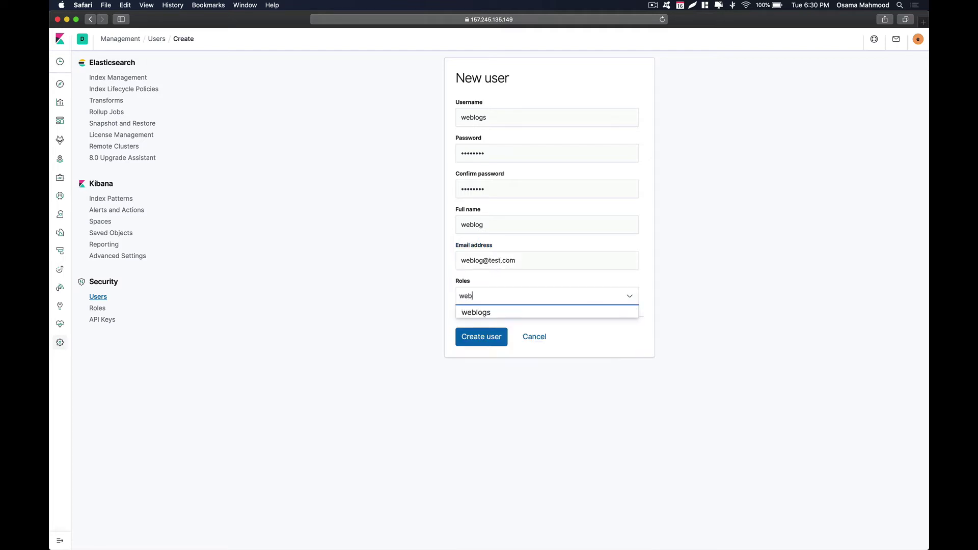
key("Down")
key("Return")
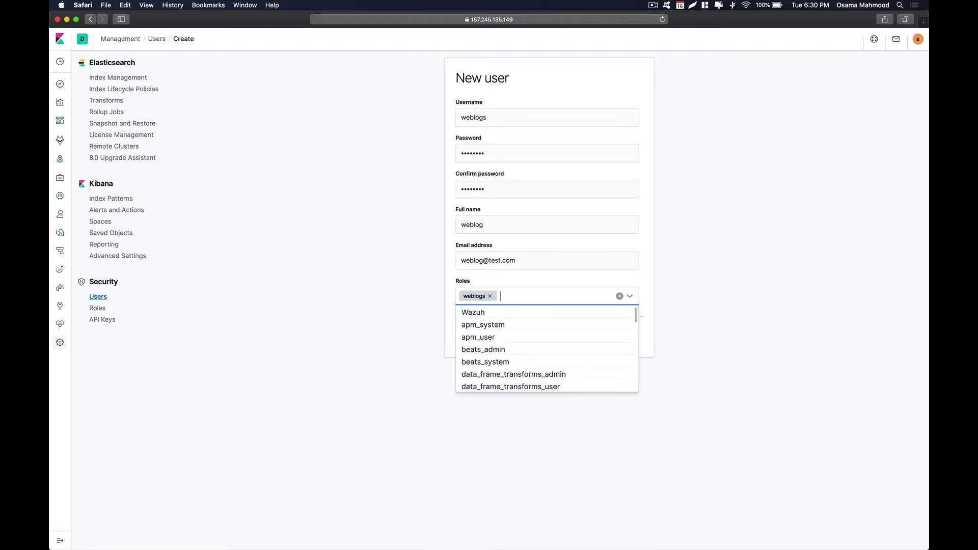
Step: Add the kibana_user role and submit the new user
type("kiba")
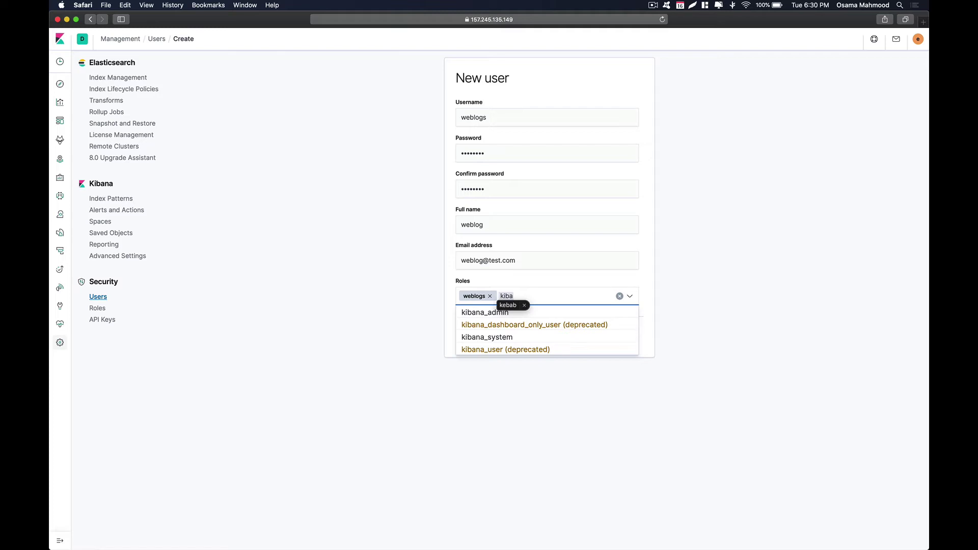
left_click(494, 348)
left_click(524, 299)
key("BackSpace")
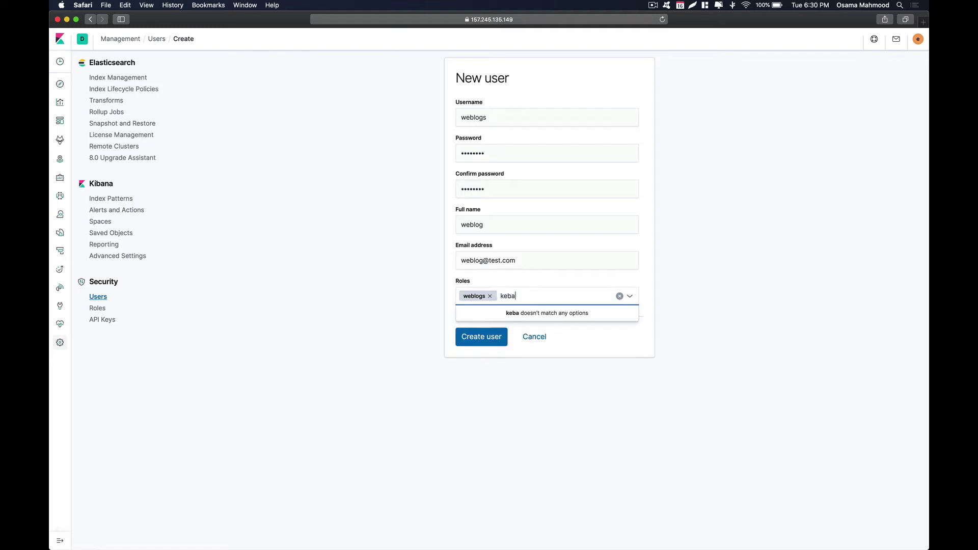
key("BackSpace")
key("BackSpace")
key("BackSpace")
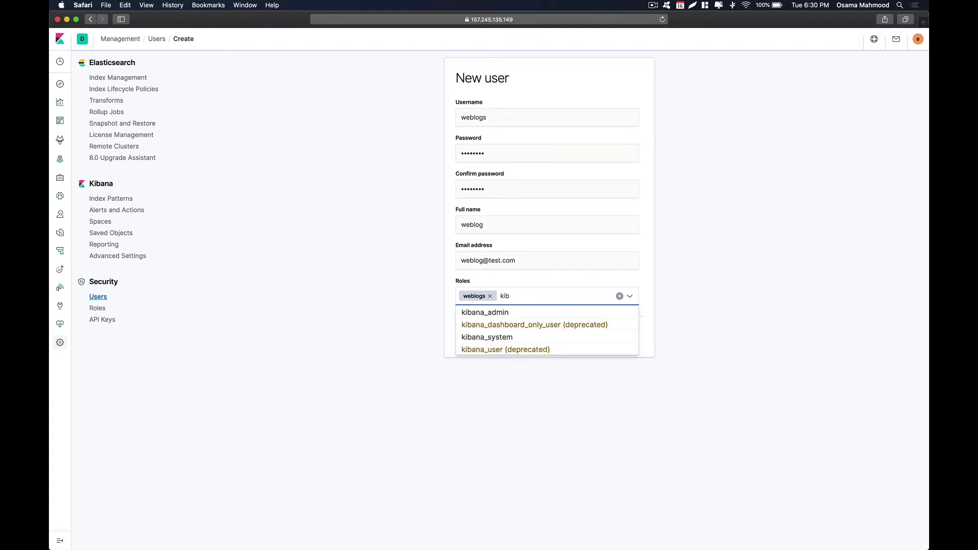
left_click(539, 349)
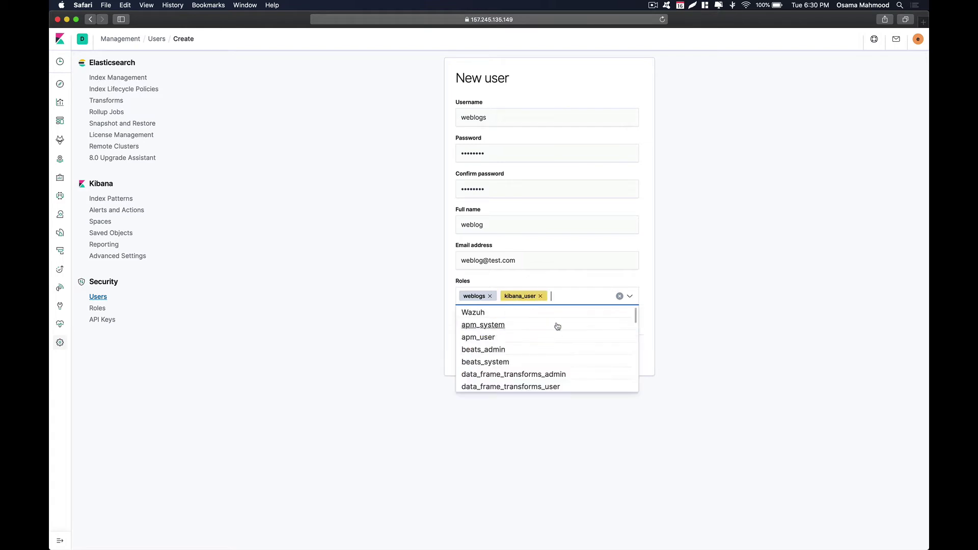
left_click(651, 279)
left_click(481, 355)
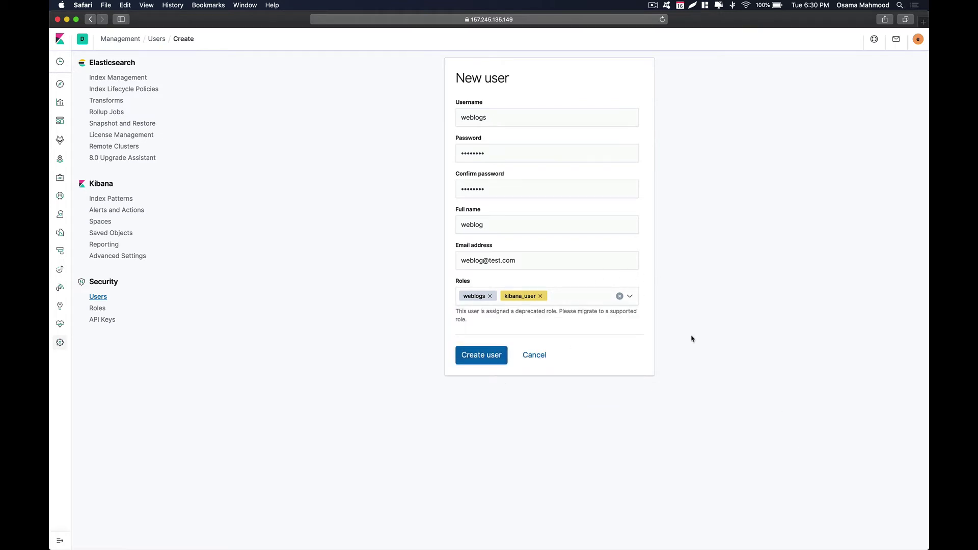
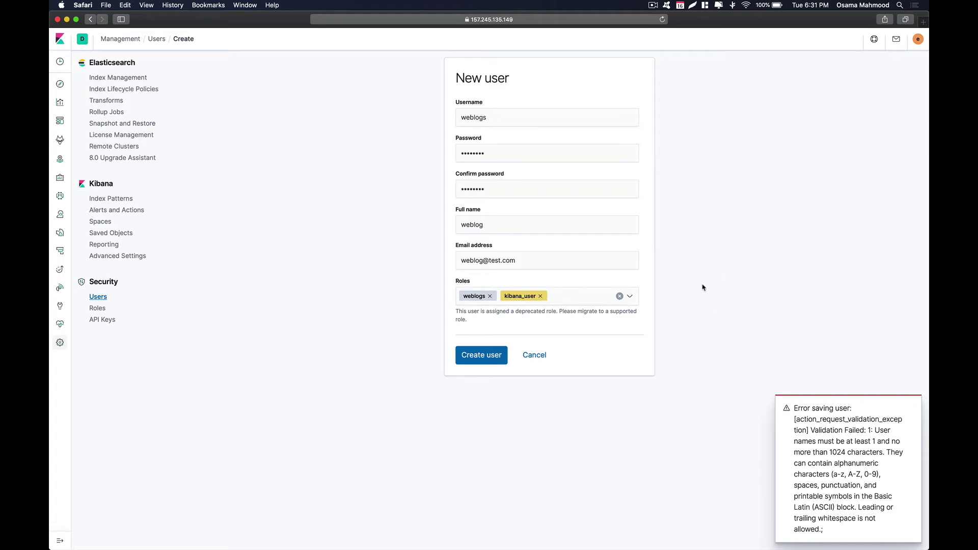
Step: Correct the username, save the weblogs user, decline the browser password offer, and start another user
left_click(558, 116)
left_click(494, 354)
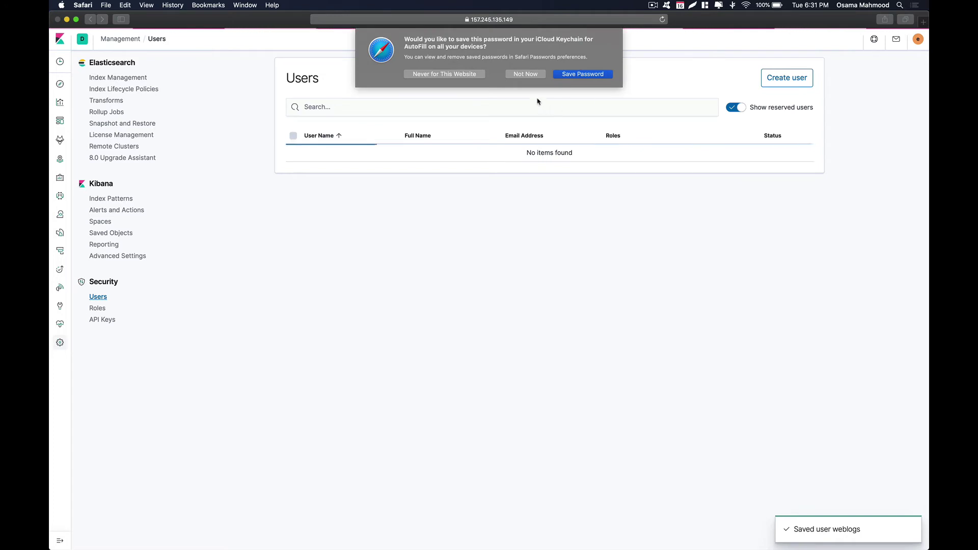
left_click(534, 78)
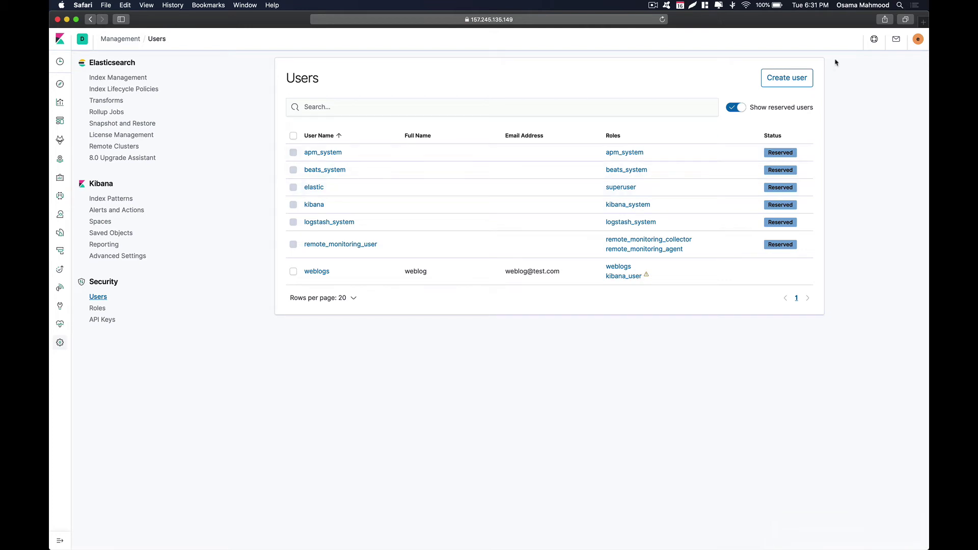
left_click(799, 78)
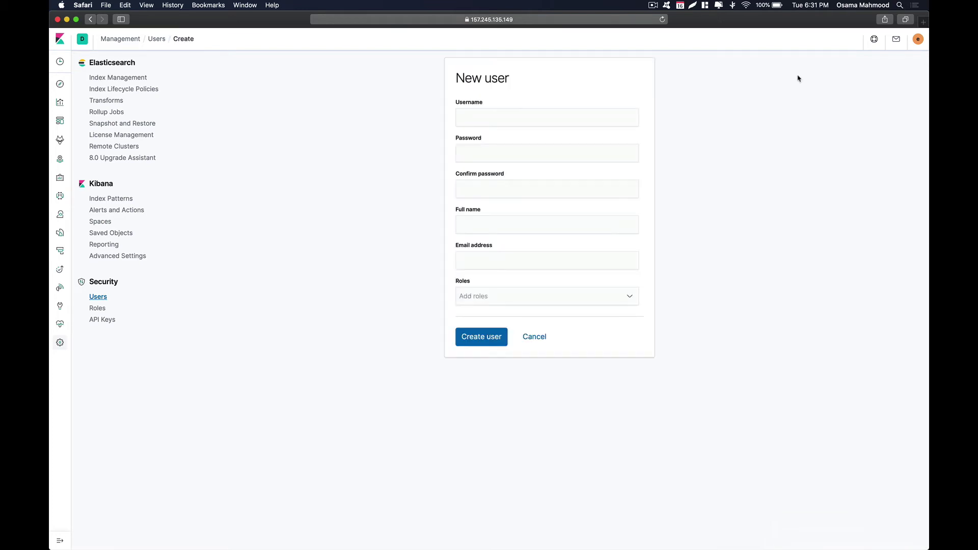
Step: Enter username flight and fill in the account password and its confirmation
left_click(487, 123)
type("flight")
key("Tab")
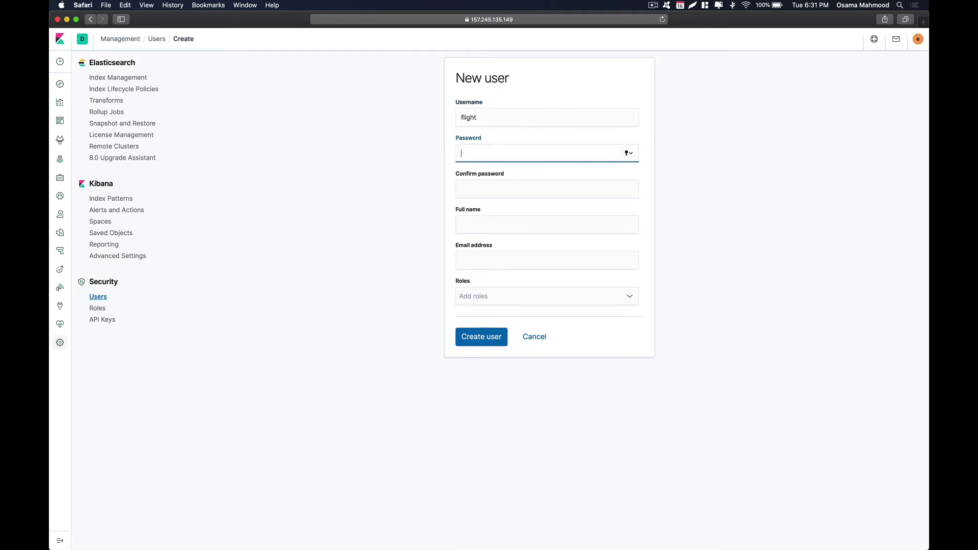
left_click(489, 111)
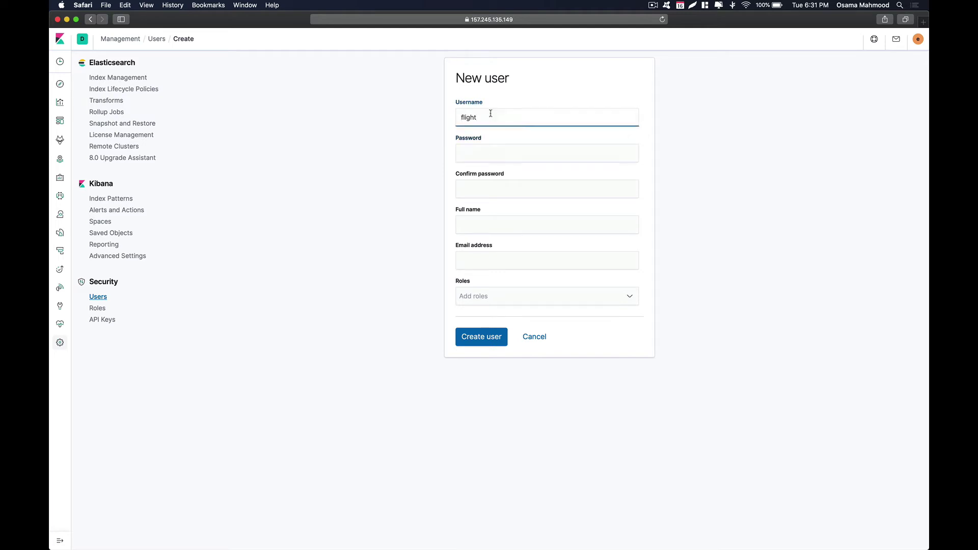
key("super+a")
key("super+c")
key("Tab")
key("super+v")
key("Tab")
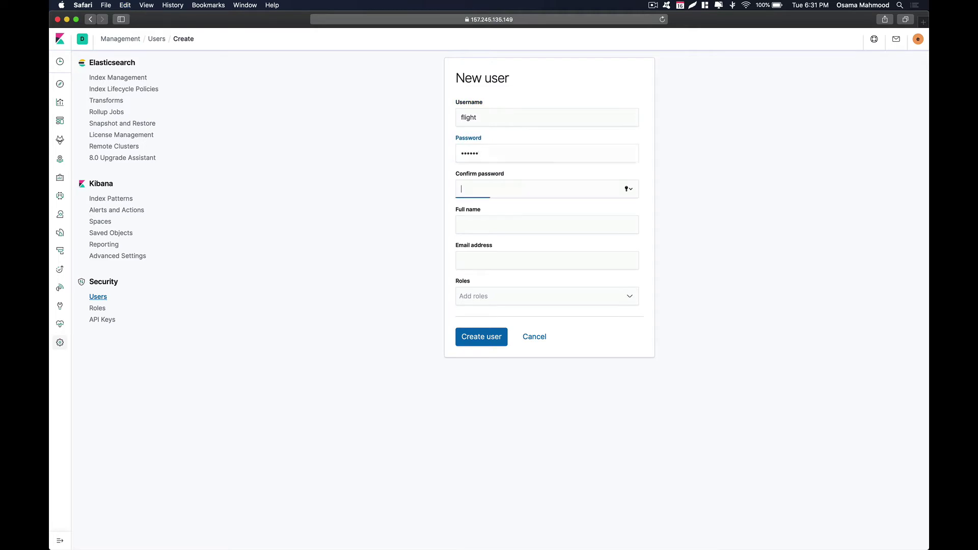
key("super+v")
Step: Set the full name to flight and enter a test e-mail address
key("Tab")
key("super+v")
key("Tab")
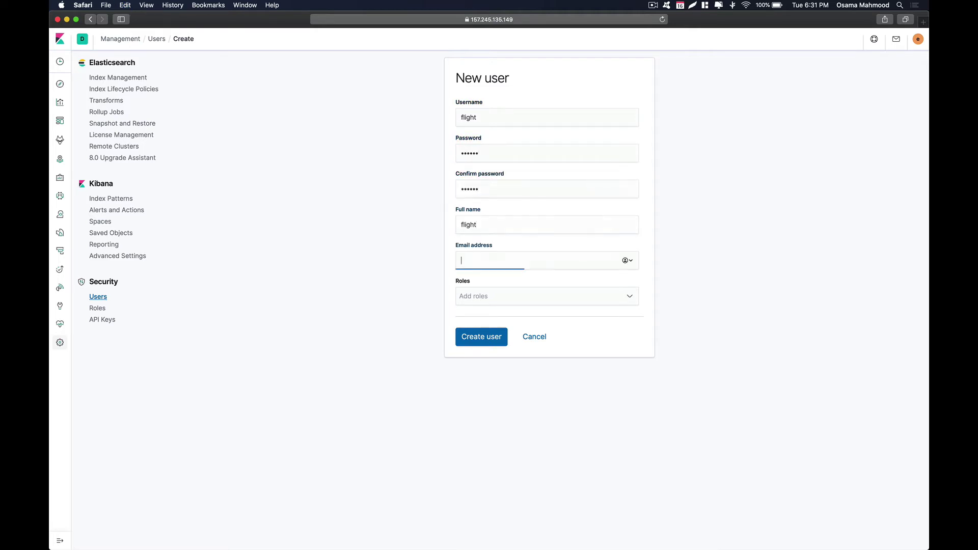
key("super+v")
type("@")
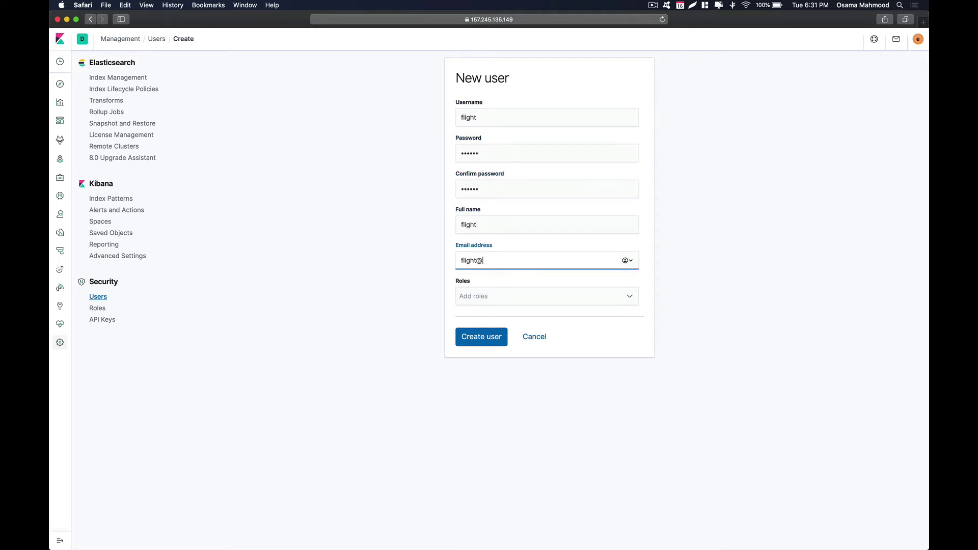
type("test.om")
Step: Assign the flight_data and kibana_user roles and create the flight user
key("Tab")
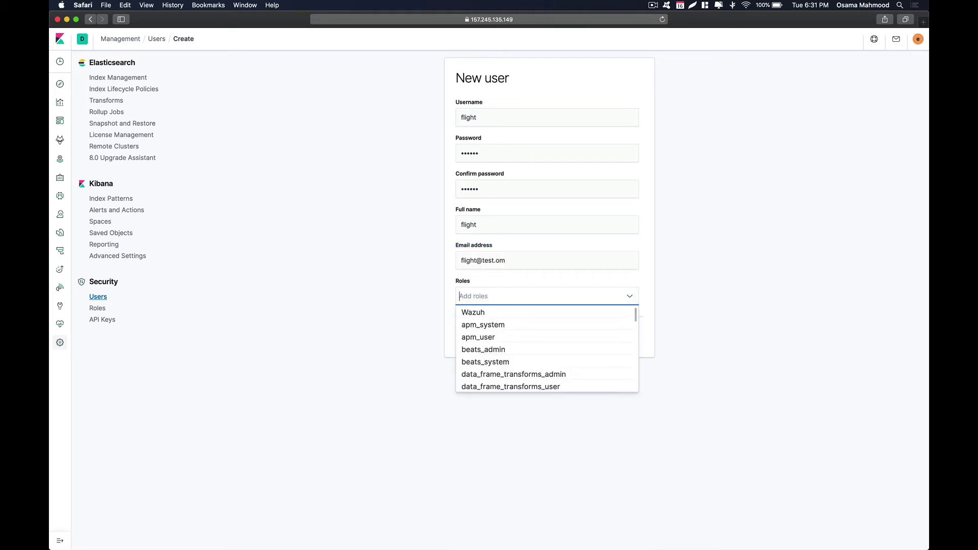
type("fli")
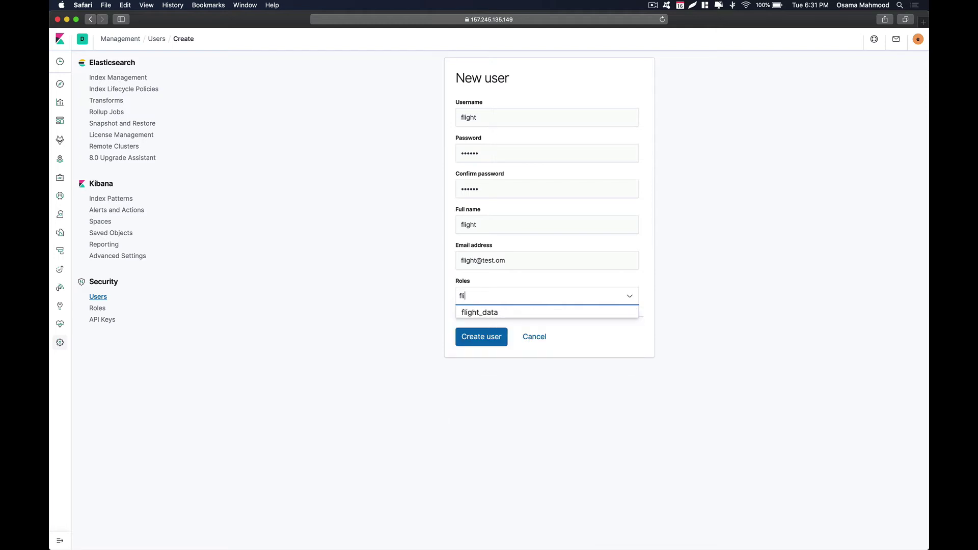
key("BackSpace")
type("y")
key("BackSpace")
left_click(493, 313)
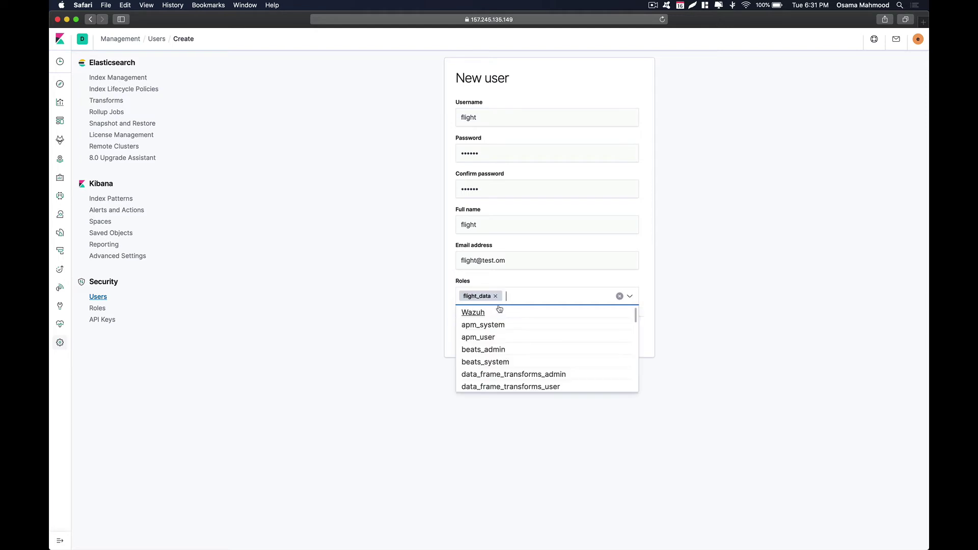
type("kiba")
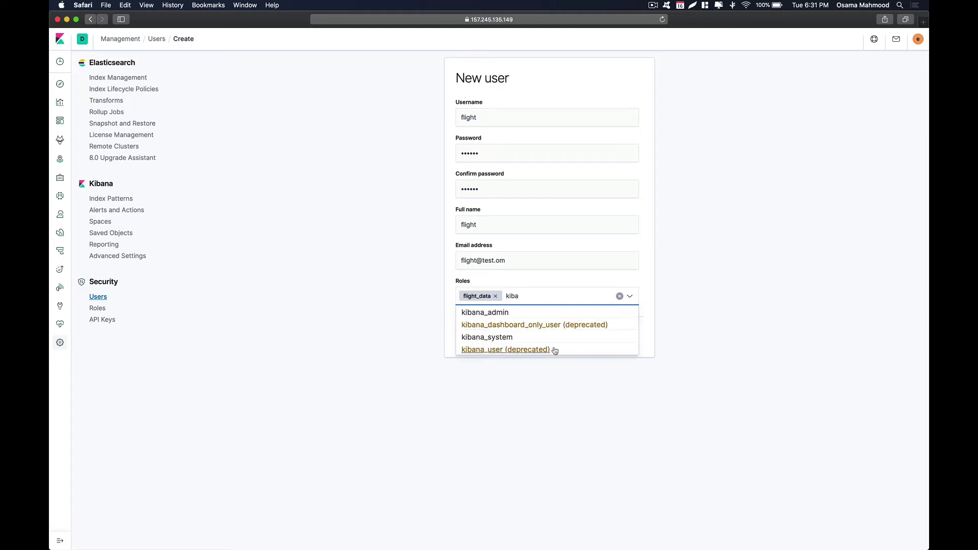
left_click(545, 350)
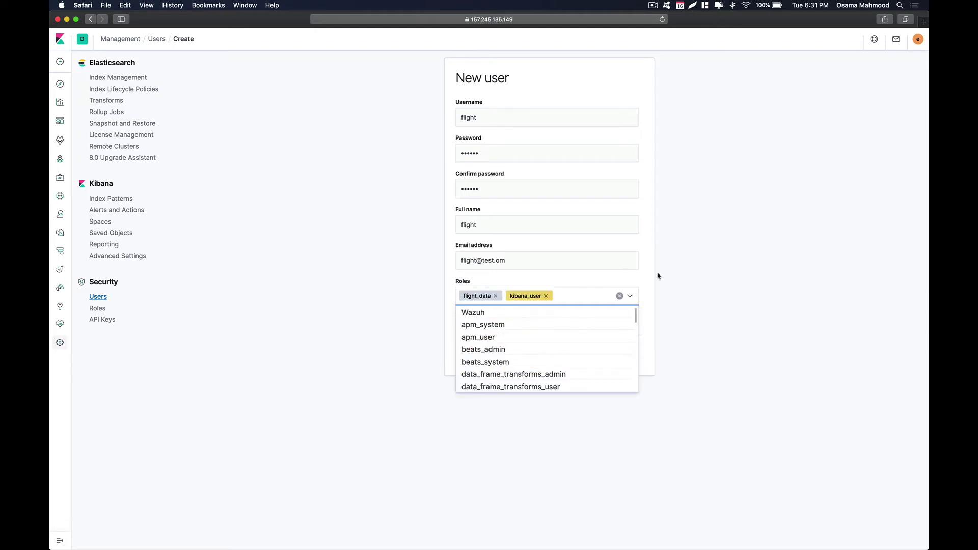
left_click(700, 280)
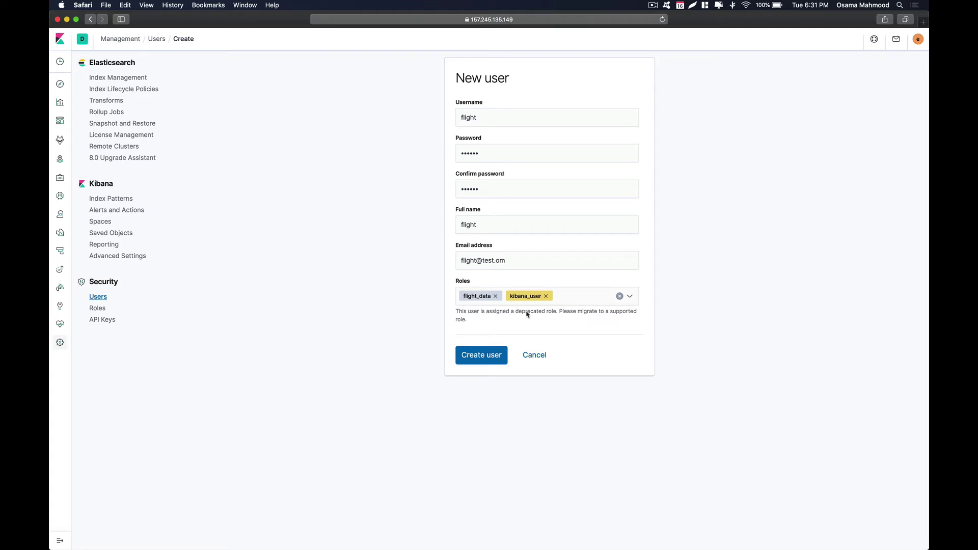
left_click(489, 351)
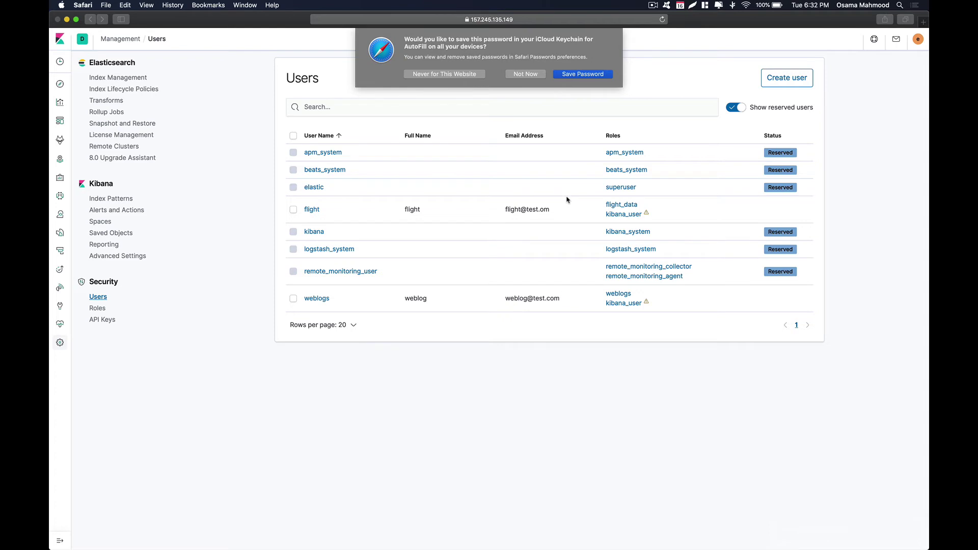
Step: Decline Safari's password offer, copy the flight name, and open a new private window
left_click(522, 75)
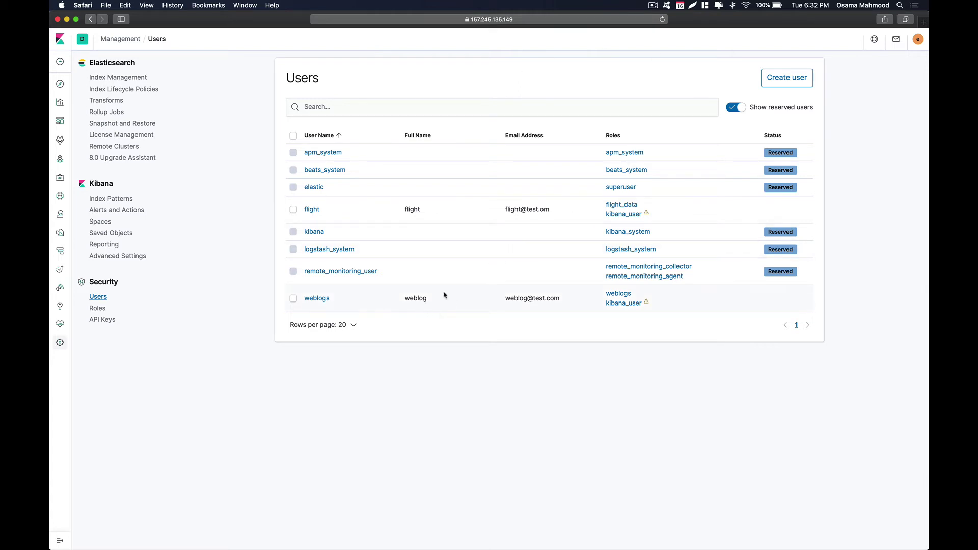
double_click(414, 211)
left_click(125, 5)
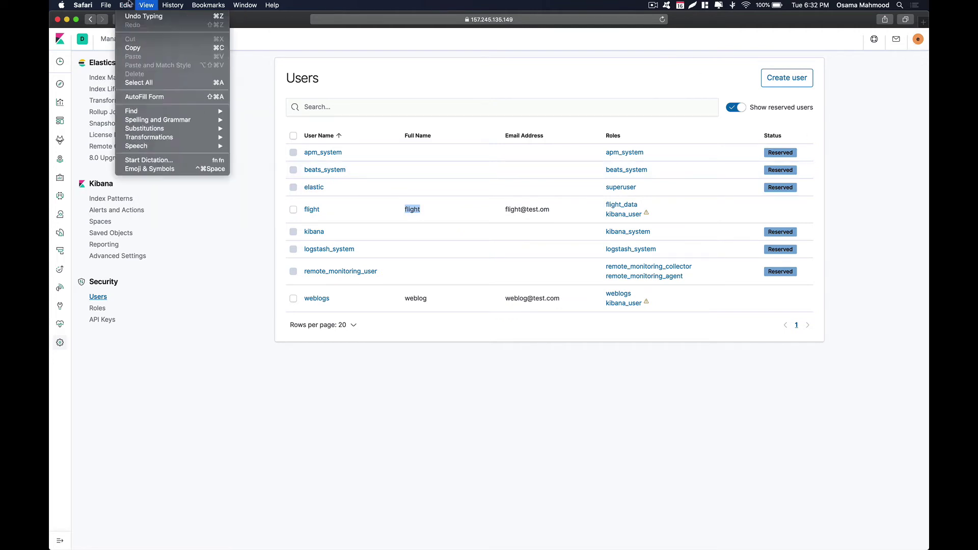
mouse_move(106, 5)
left_click(116, 25)
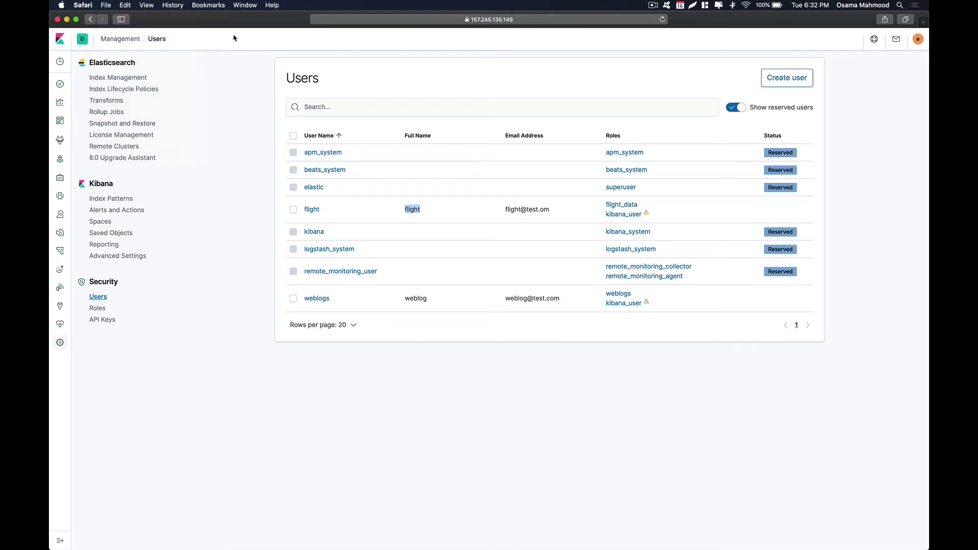
Step: Load the Kibana server address in the private window
left_click_drag(291, 142, 244, 177)
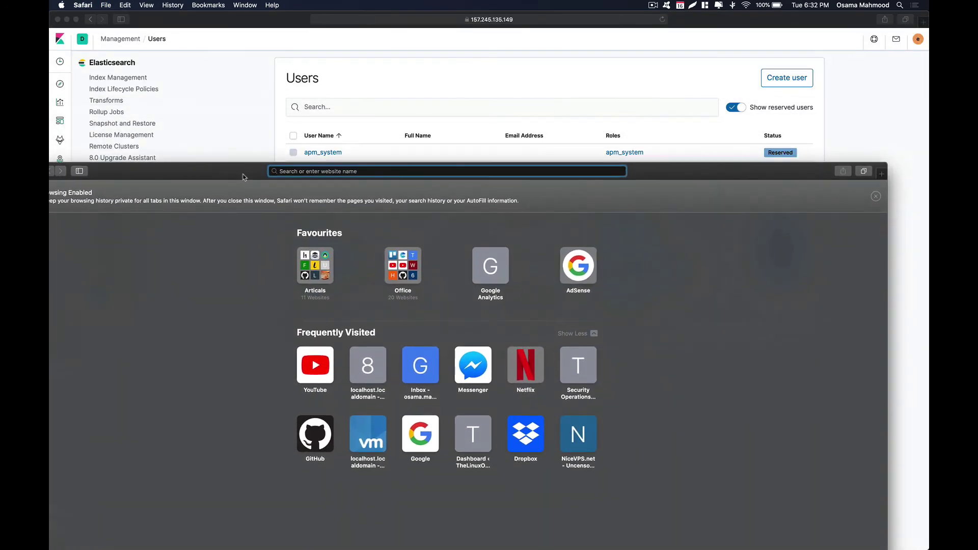
type("15")
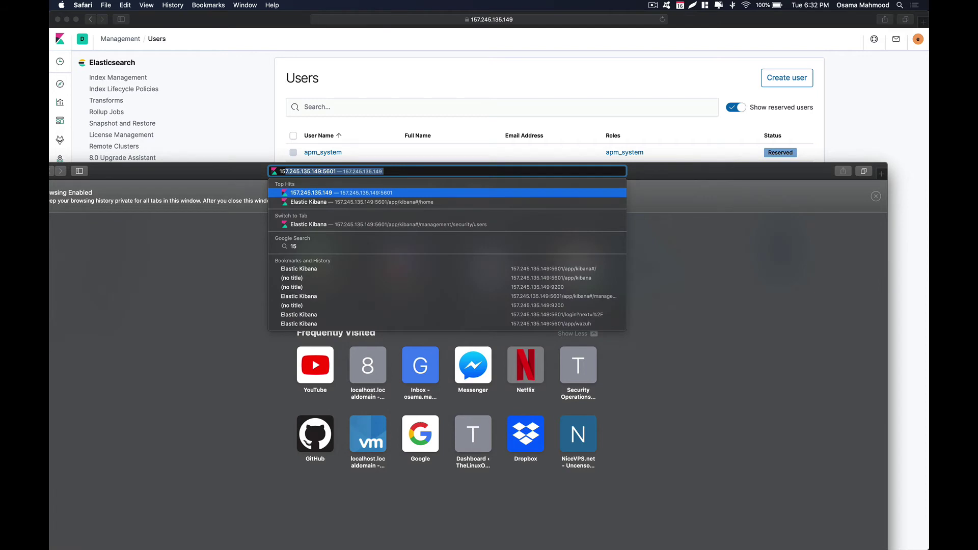
key("Return")
Step: Reposition and resize the private window showing the Kibana login page
left_click_drag(144, 173, 186, 178)
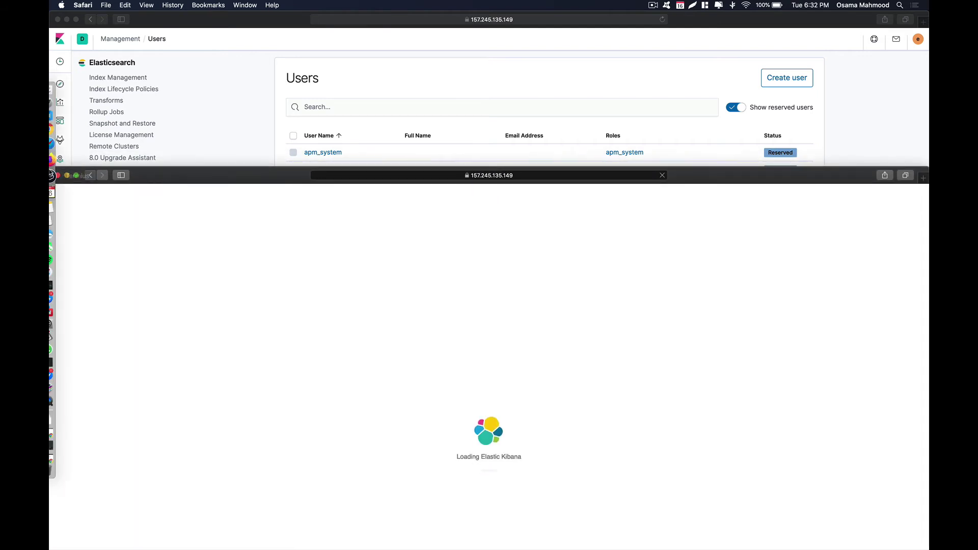
left_click_drag(86, 172, 347, 263)
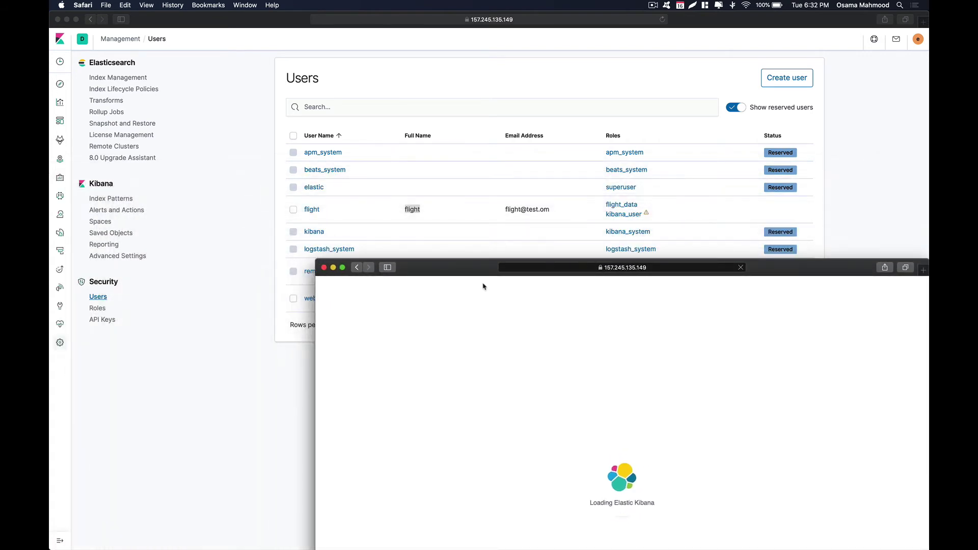
left_click_drag(478, 270, 243, 262)
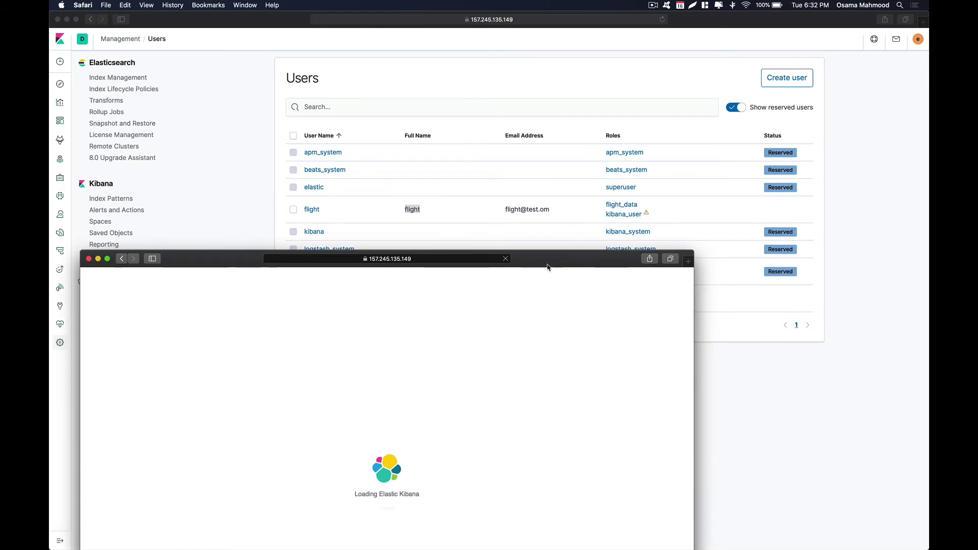
left_click_drag(547, 267, 543, 87)
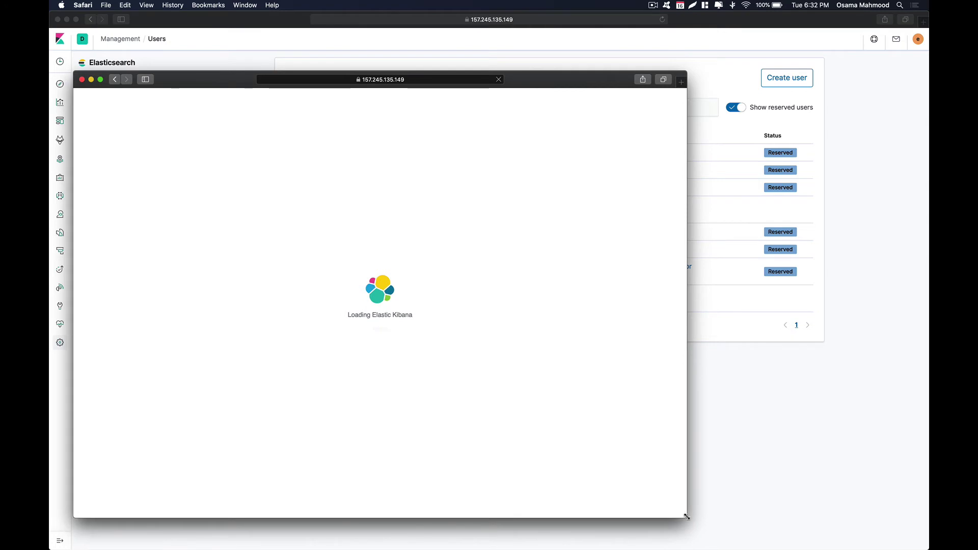
left_click_drag(687, 517, 649, 393)
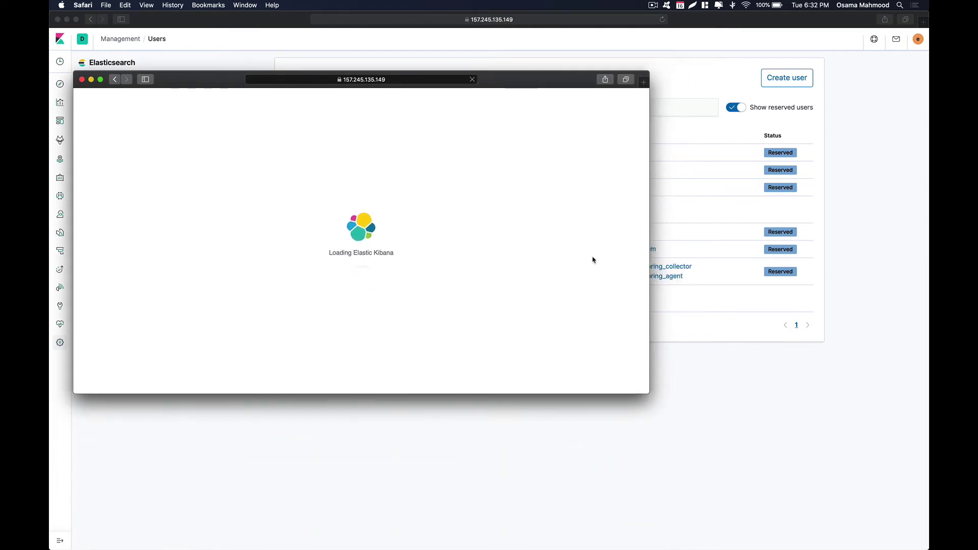
left_click_drag(523, 80, 712, 236)
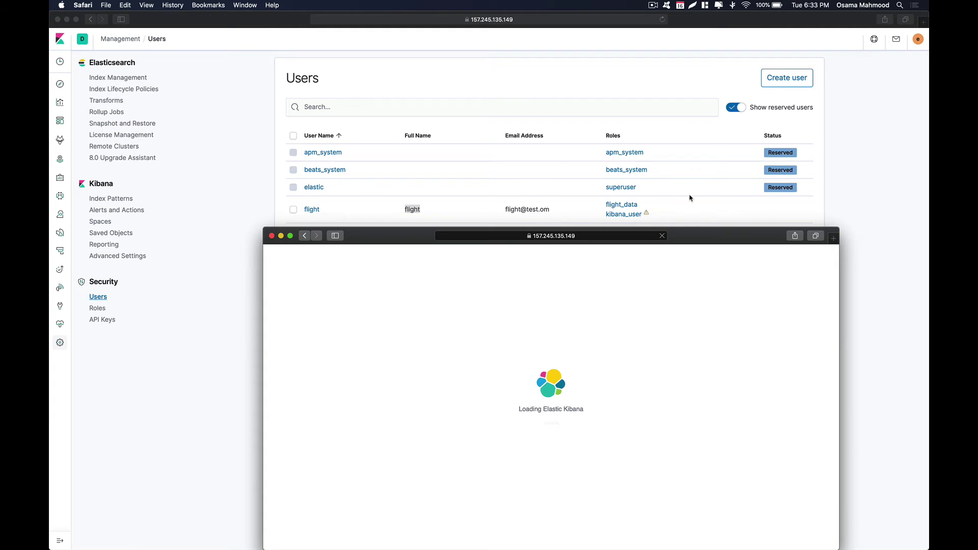
left_click(653, 5)
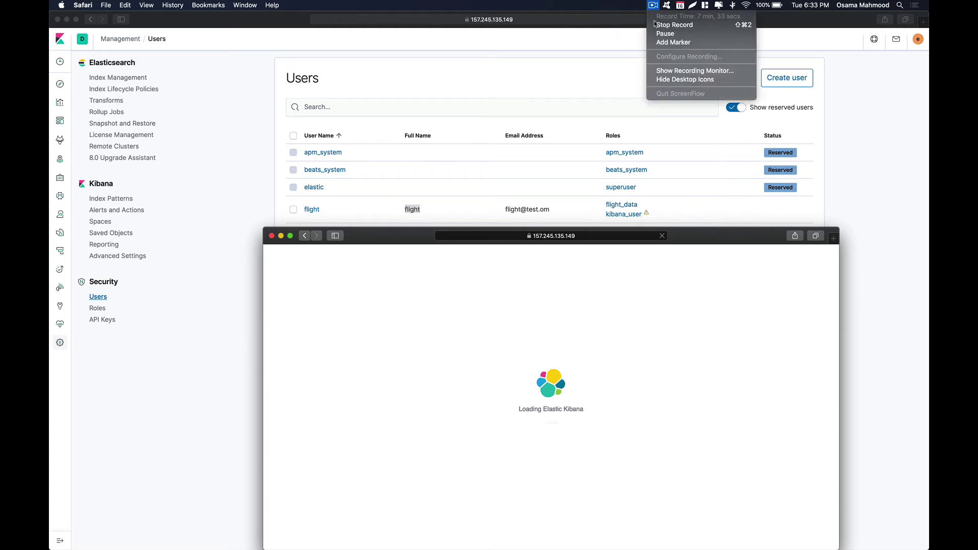
left_click(657, 34)
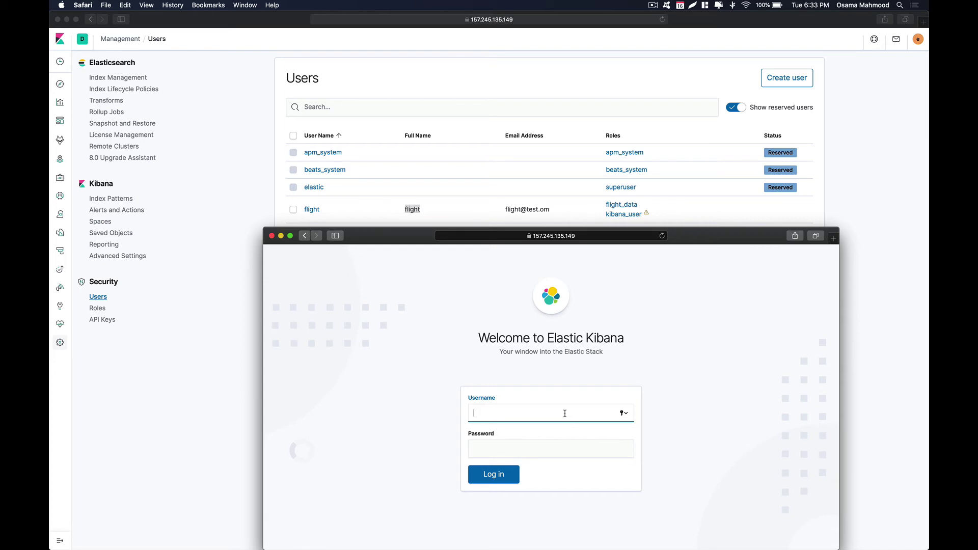
Step: Log in as flight with its password and move the window higher on screen
type("flight")
key("Tab")
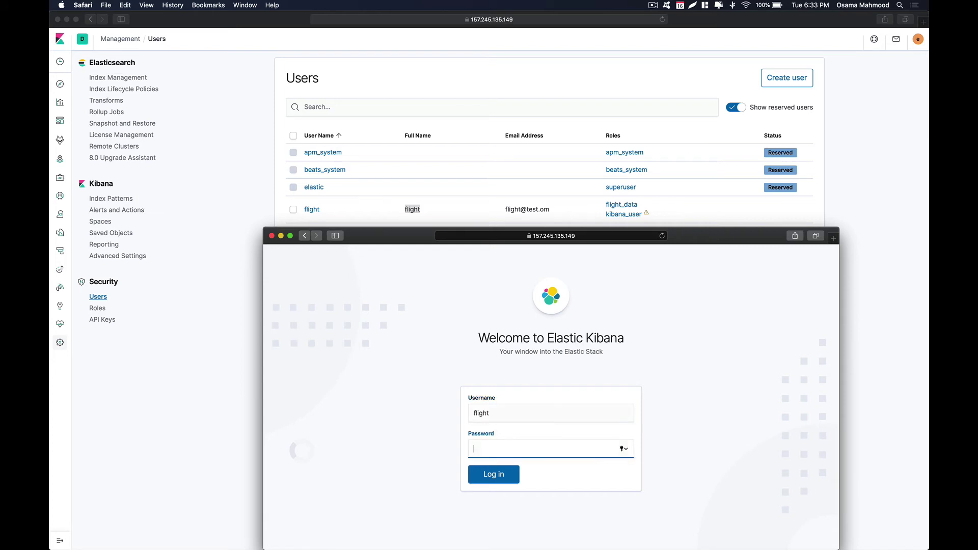
left_click(493, 474)
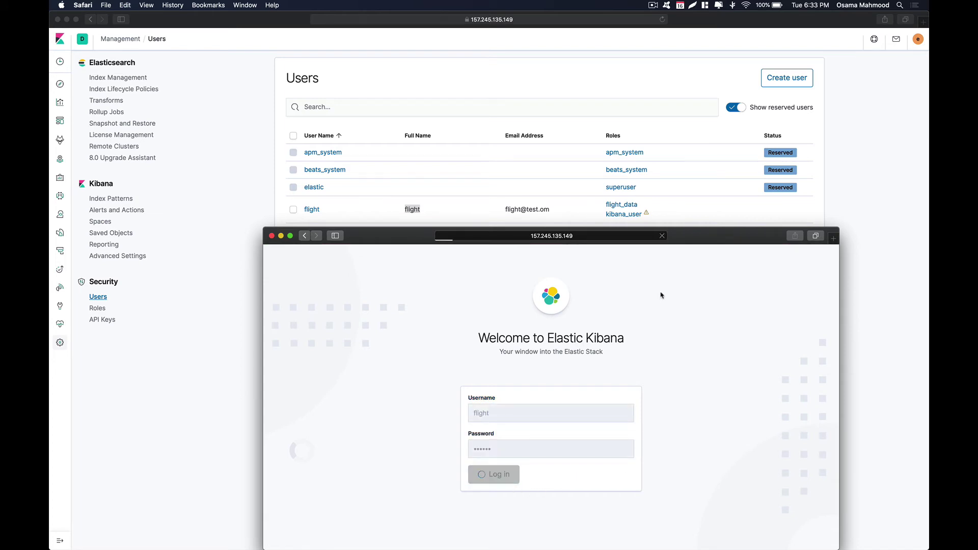
left_click_drag(700, 238, 703, 147)
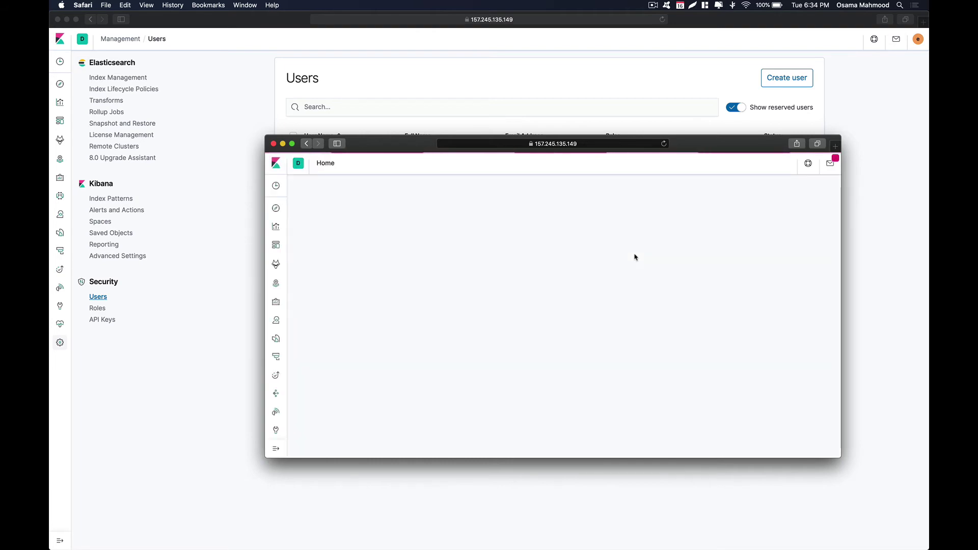
Step: Open the Dashboards list and confirm the signed-in user is flight
left_click(275, 246)
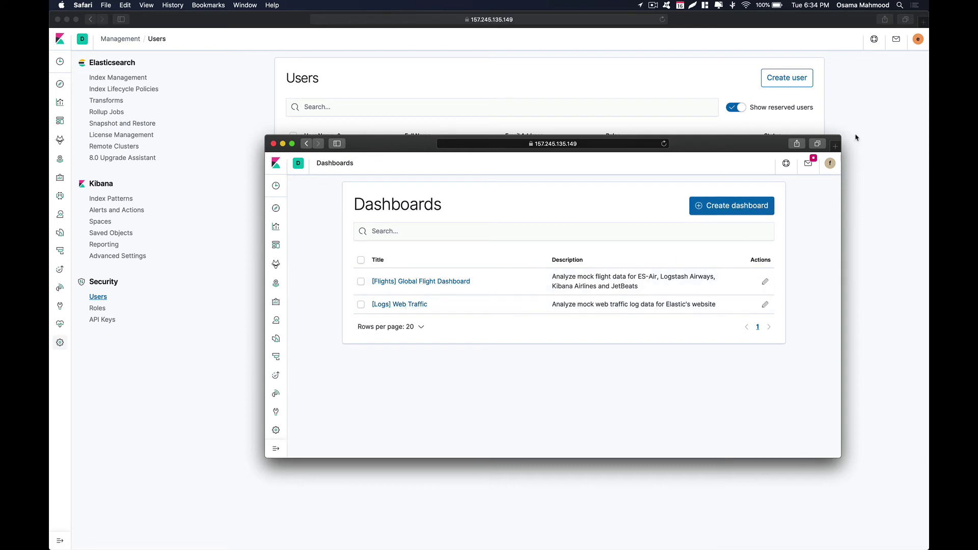
left_click(830, 163)
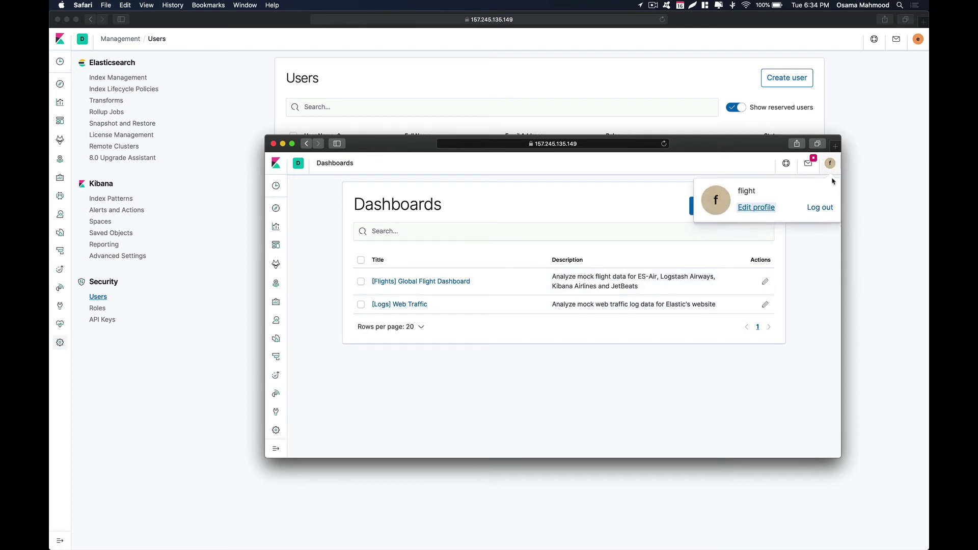
left_click(630, 223)
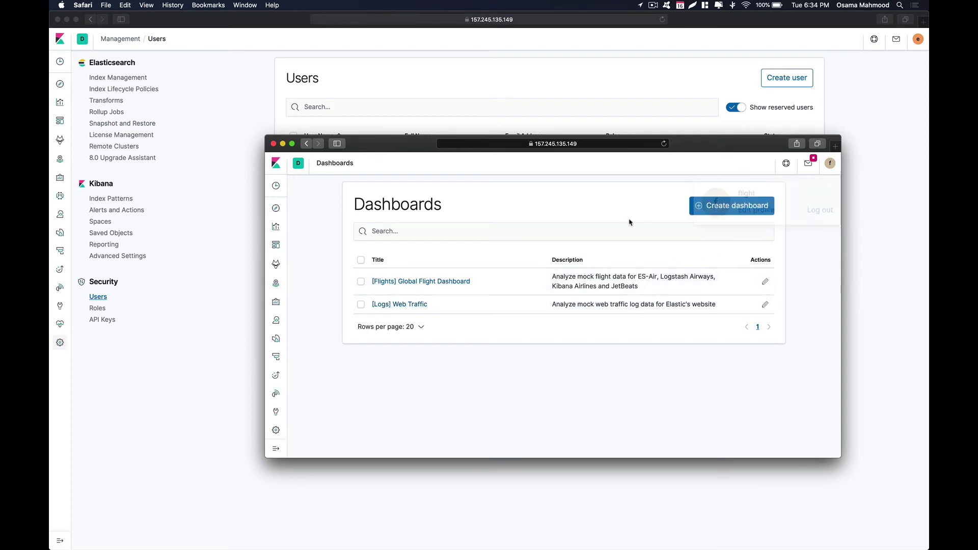
Step: View the [Flights] Global Flight Dashboard with data, then return to the dashboards list
left_click(463, 282)
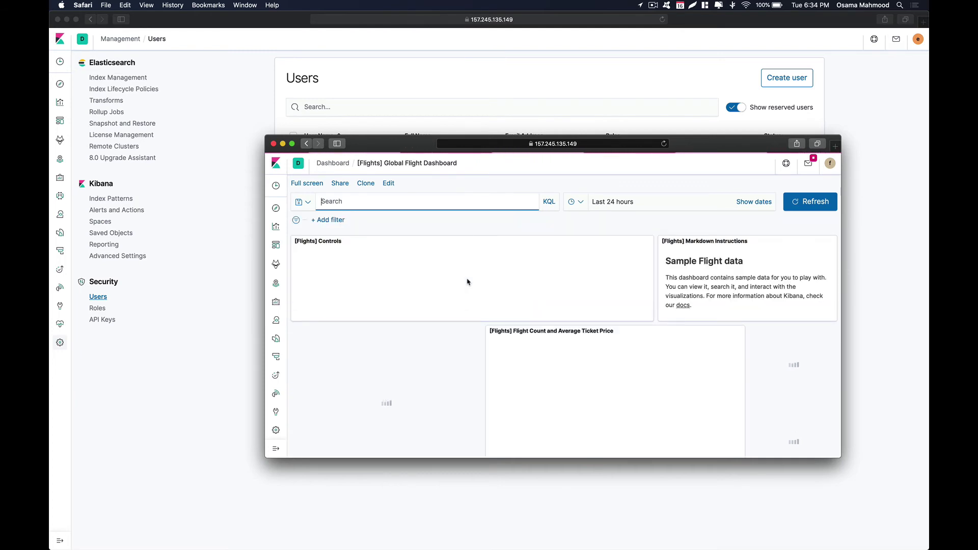
scroll(468, 282, "down", 1)
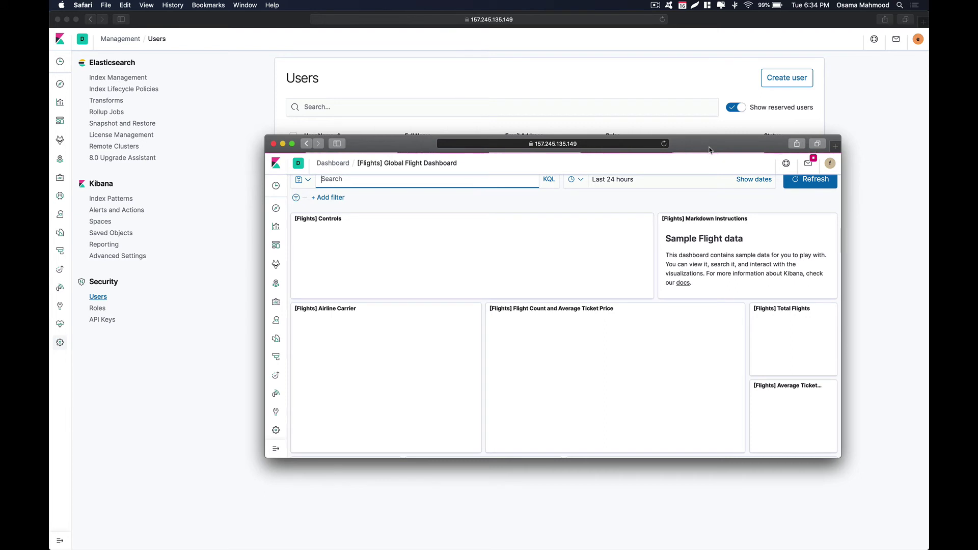
scroll(689, 278, "down", 10)
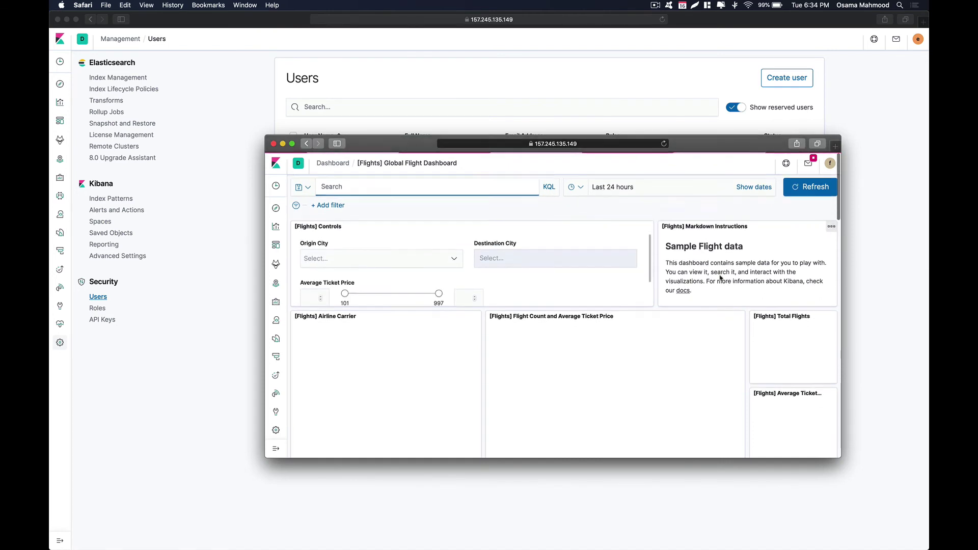
scroll(721, 278, "down", 5)
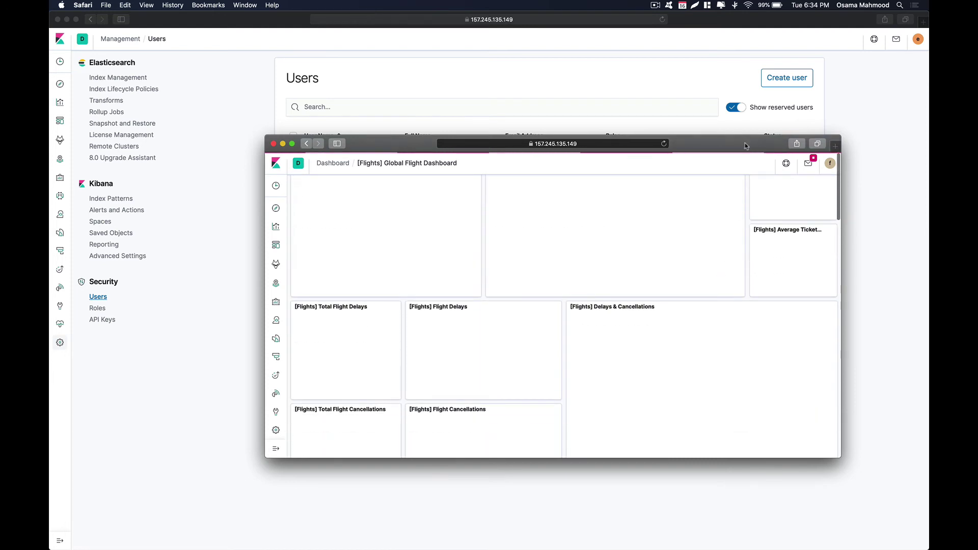
key("ctrl+alt+Return")
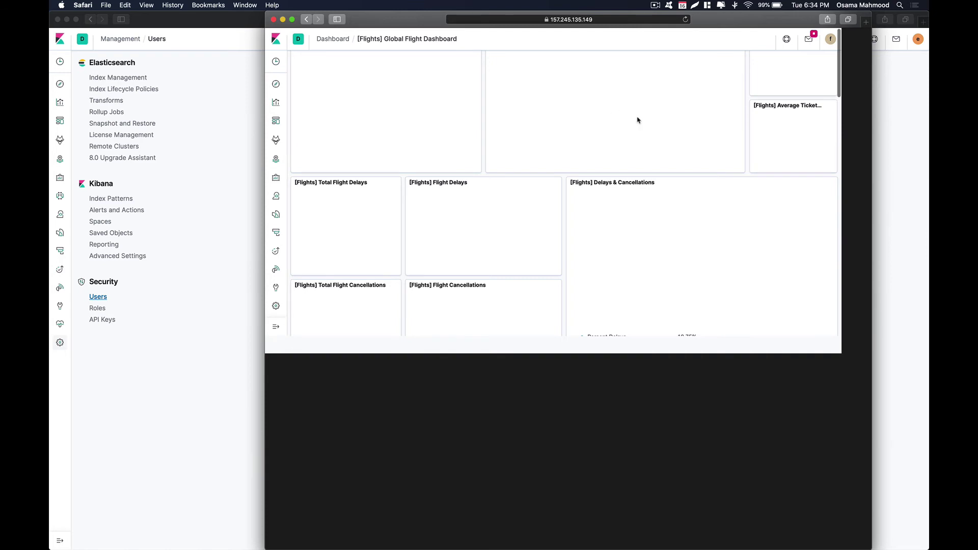
scroll(509, 331, "up", 5)
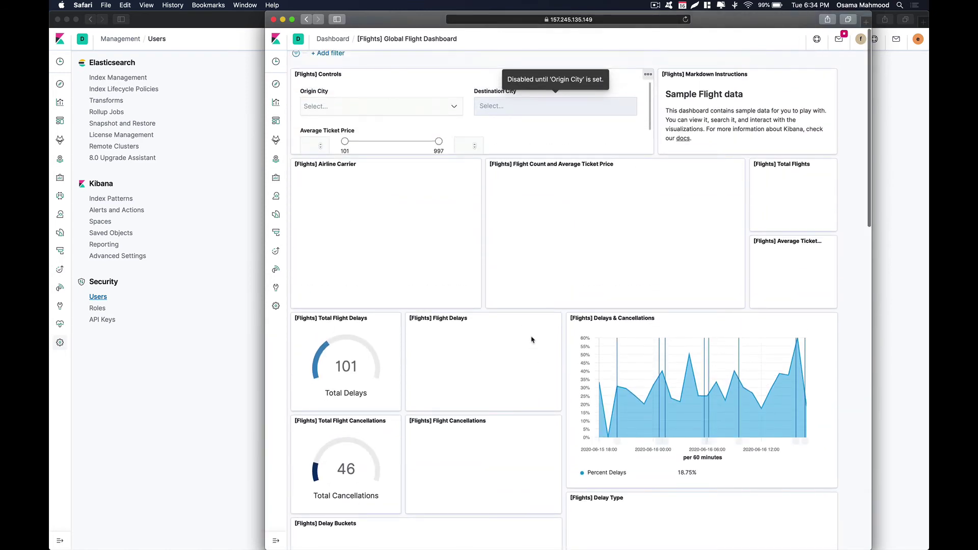
scroll(531, 339, "down", 10)
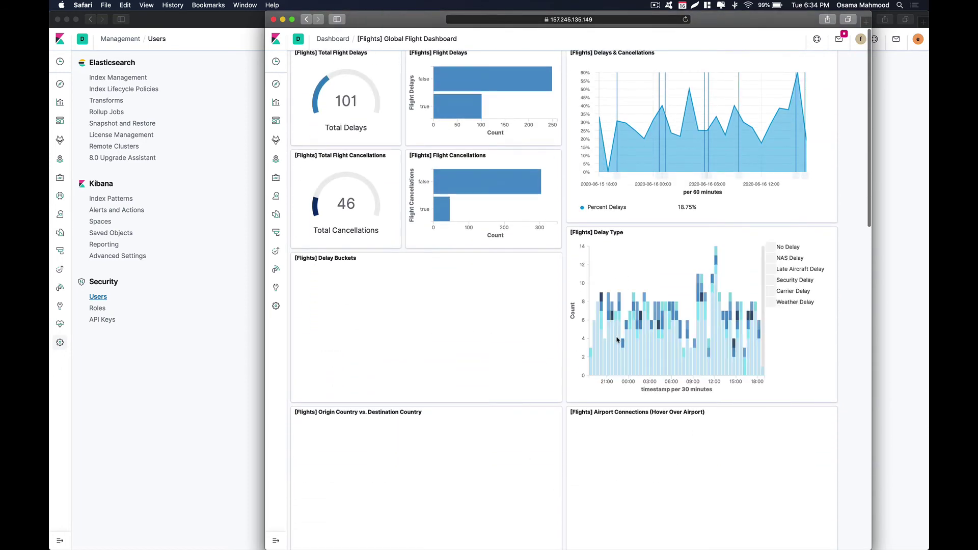
scroll(551, 470, "down", 15)
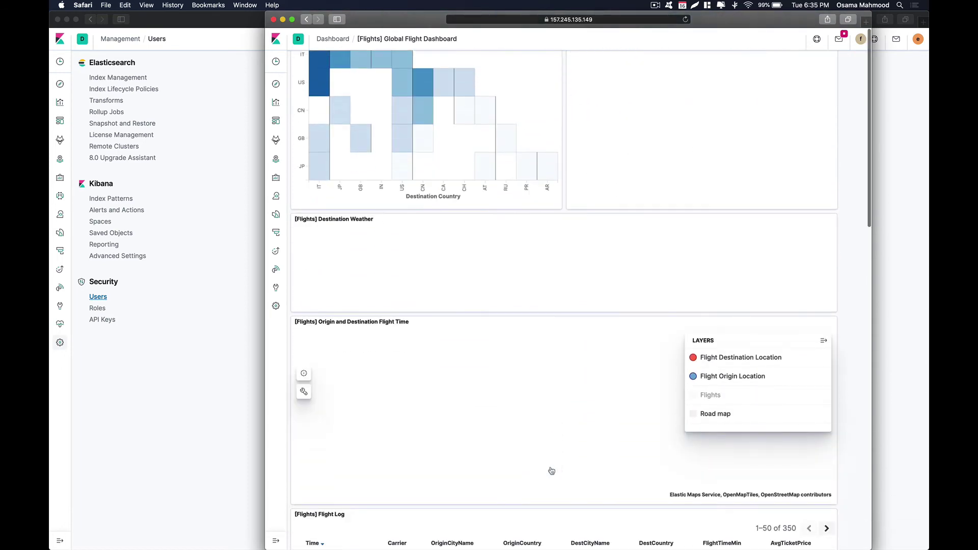
scroll(551, 470, "up", 20)
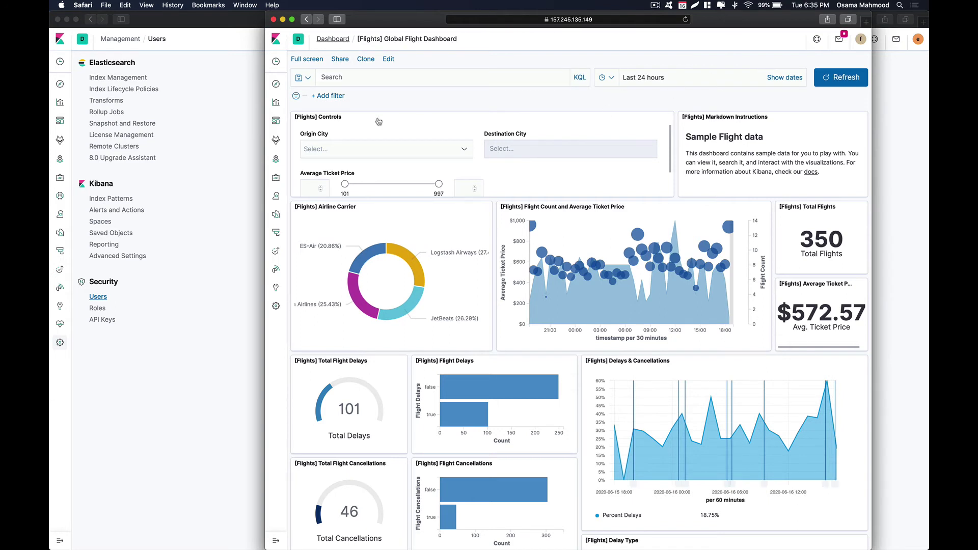
key("super+bracketleft")
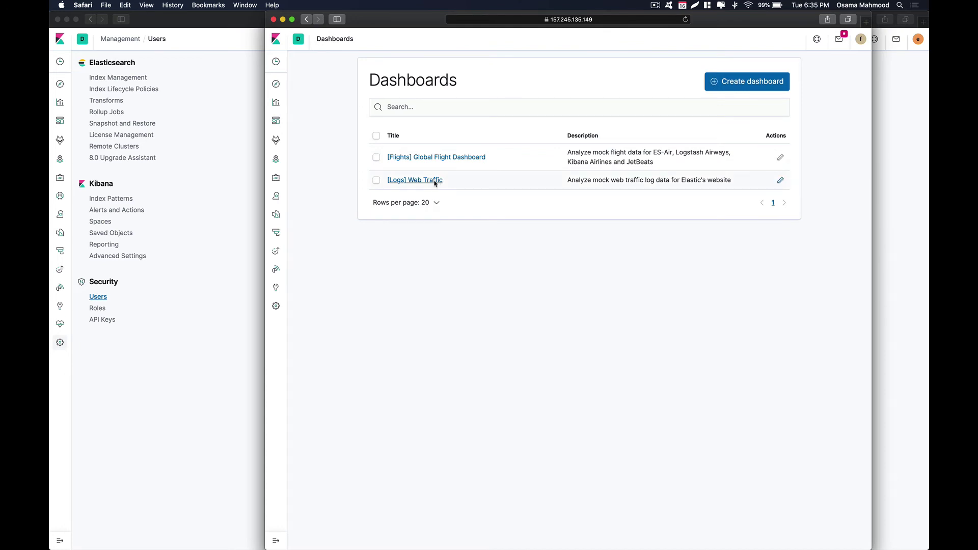
Step: Open [Logs] Web Traffic, check its failing No results found panels, and open the account menu
left_click(435, 181)
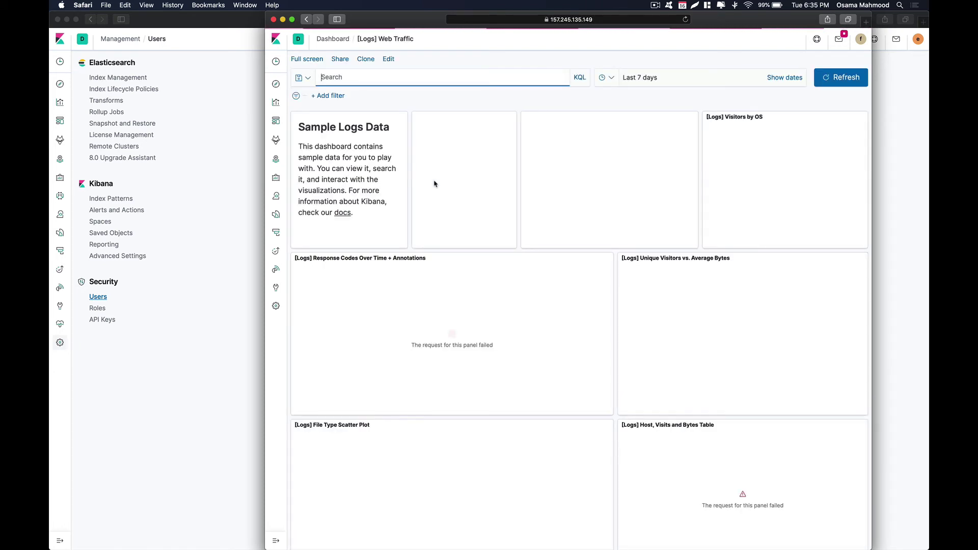
scroll(441, 192, "down", 2)
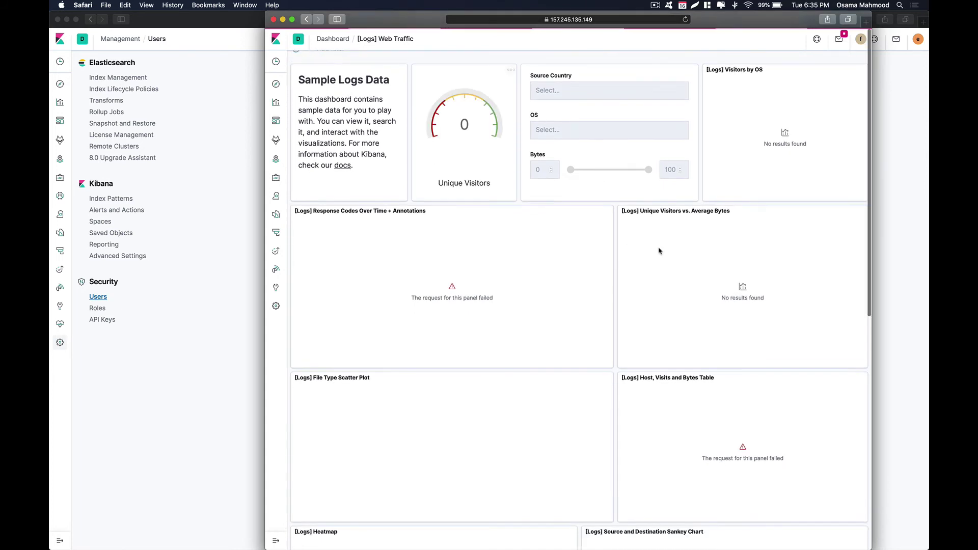
left_click_drag(763, 144, 814, 142)
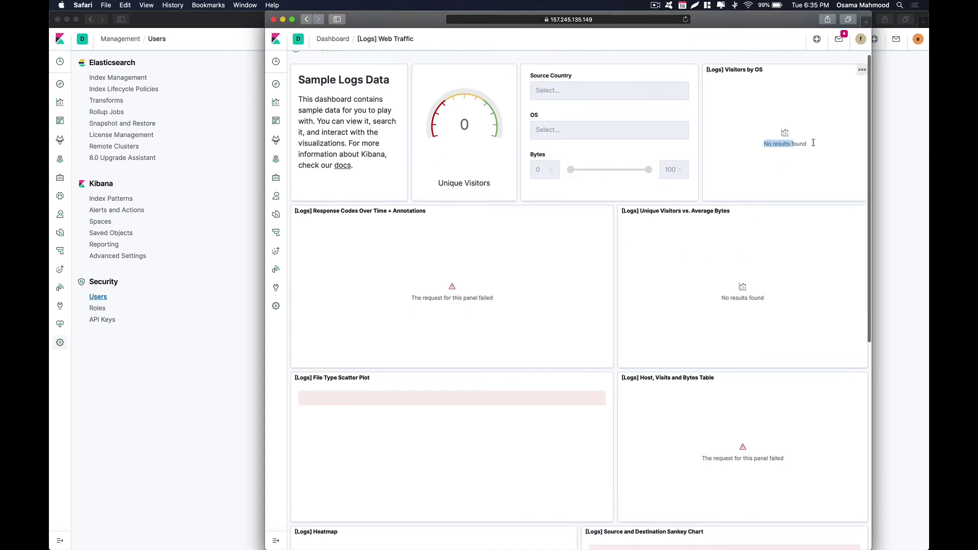
left_click(813, 143)
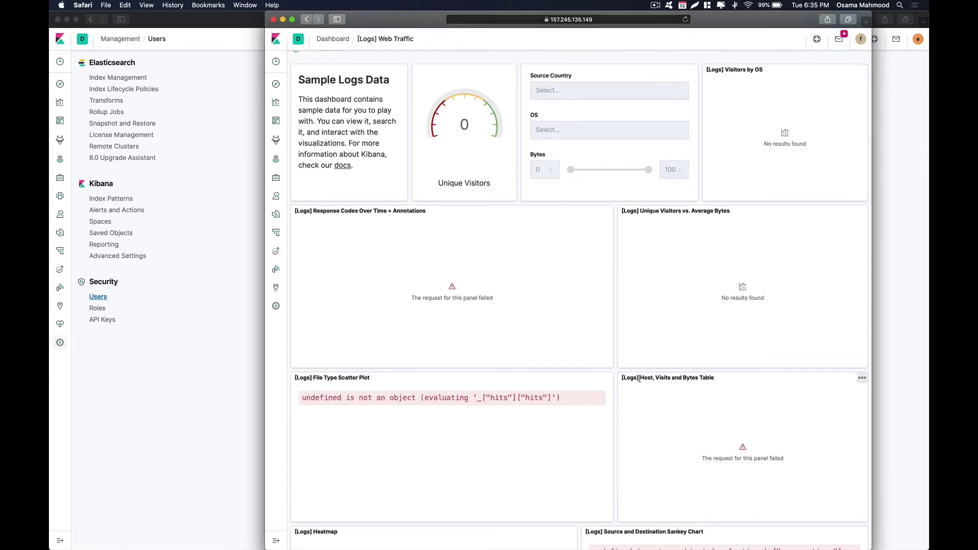
scroll(661, 339, "down", 5)
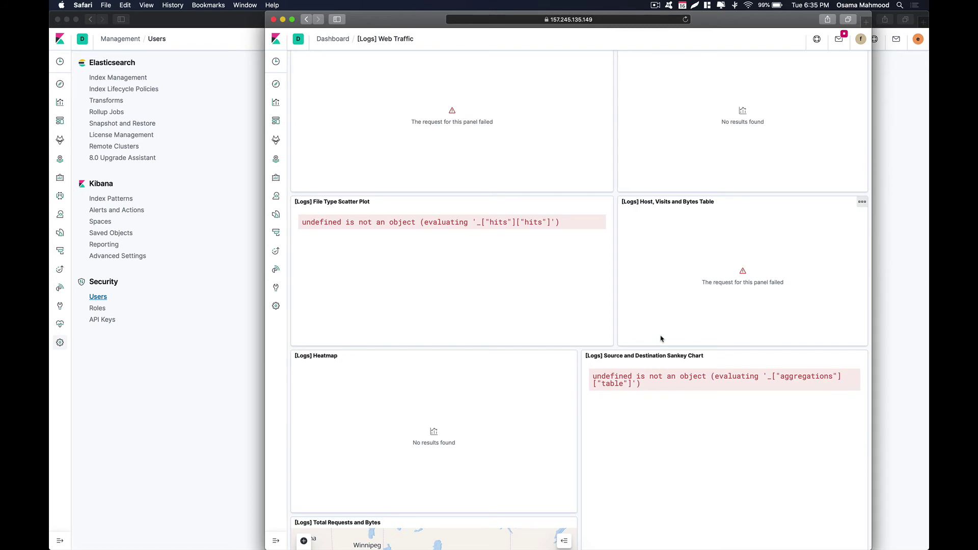
scroll(660, 339, "down", 5)
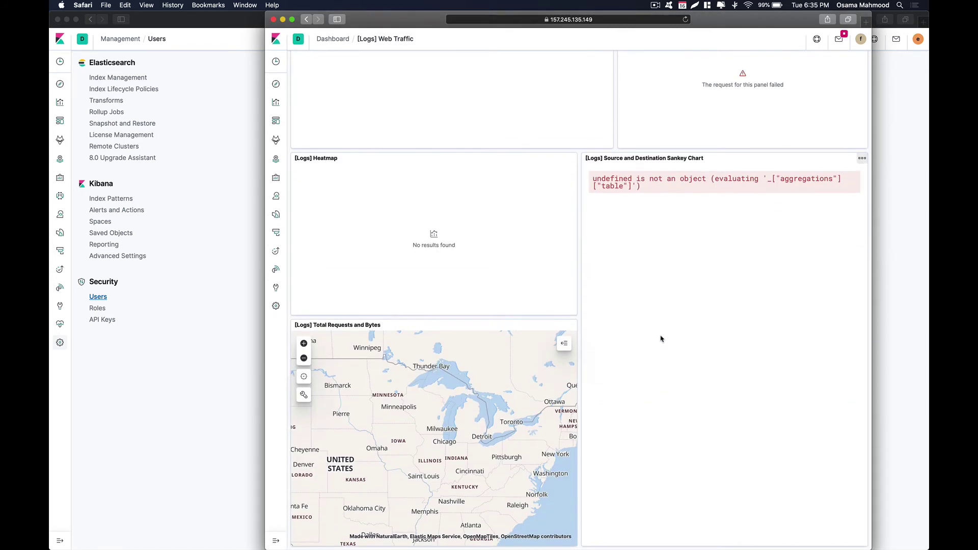
scroll(660, 339, "up", 10)
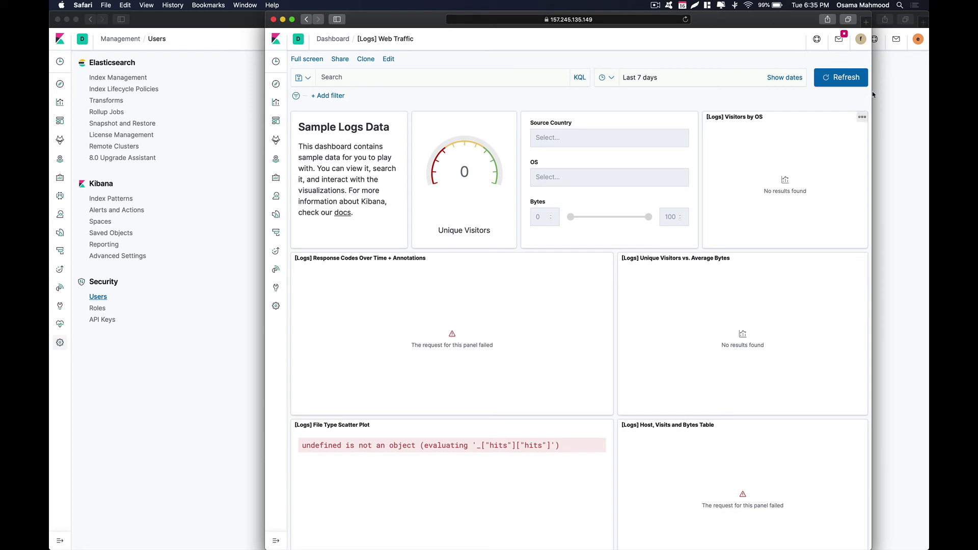
left_click(860, 39)
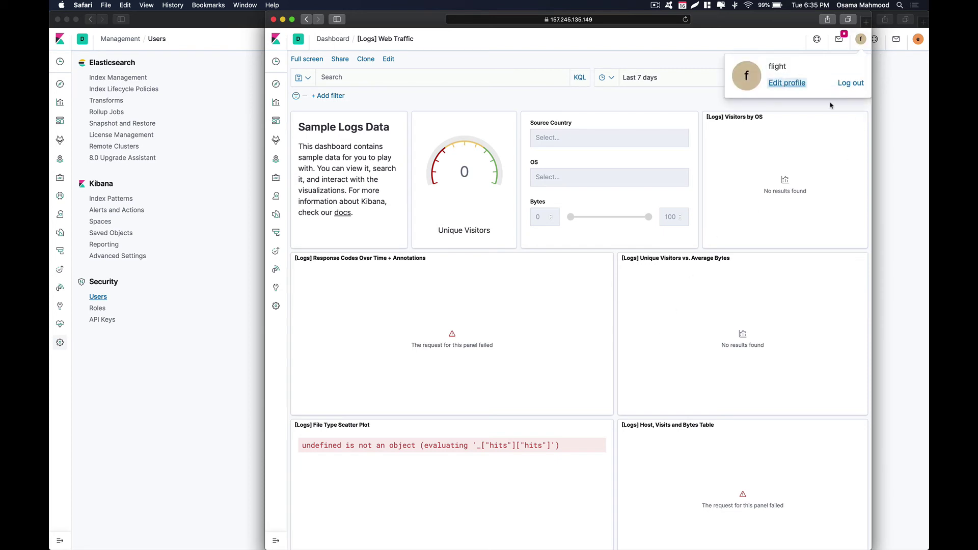
Step: Log the flight user out and enter the weblogs username on the login page
left_click(849, 83)
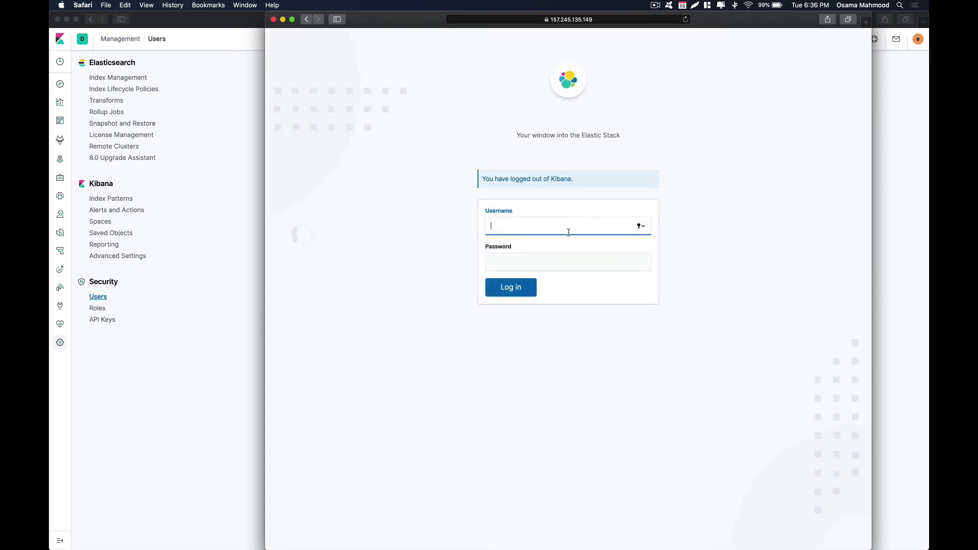
type("weblogs")
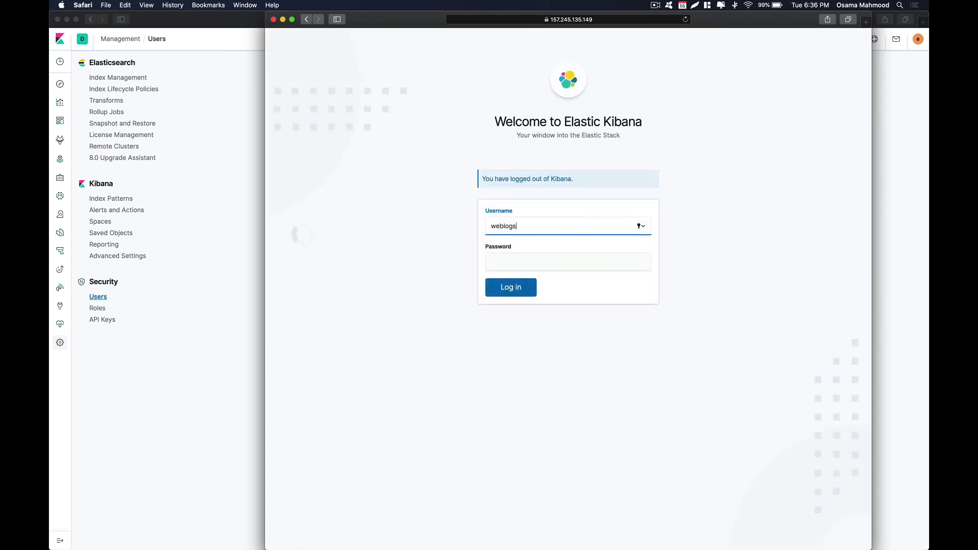
key("super+a")
key("BackSpace")
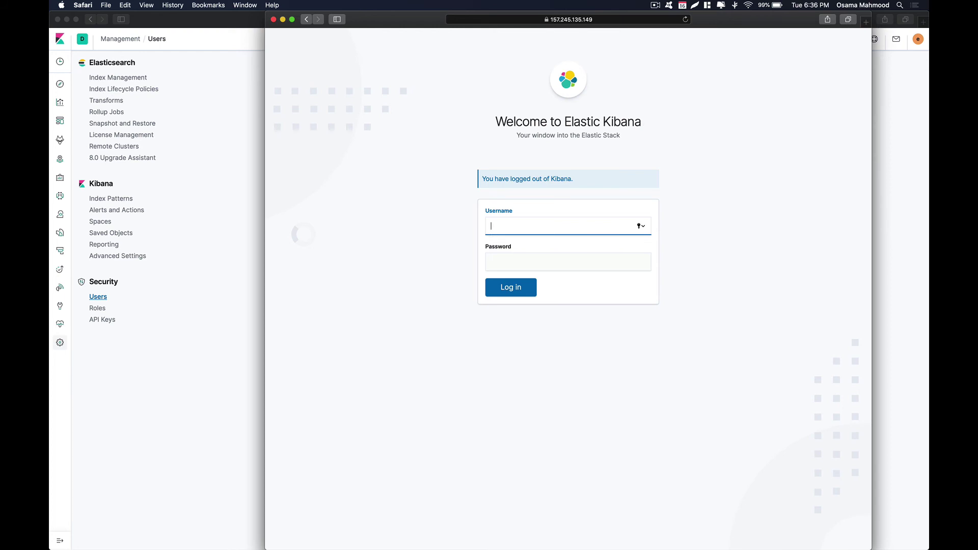
type("flight")
key("super+a")
key("BackSpace")
Step: Attempt the weblogs login twice, getting an invalid username or password error
left_click(568, 262)
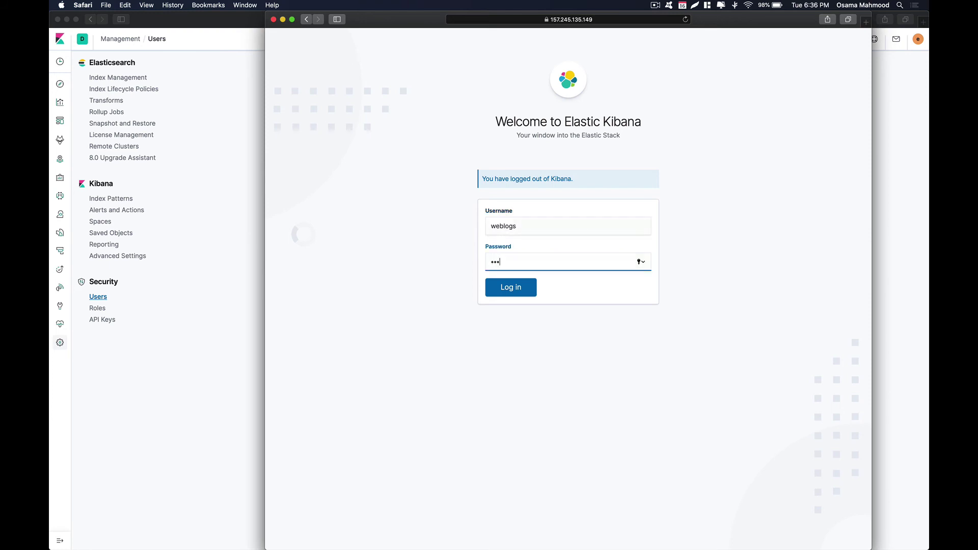
left_click(514, 280)
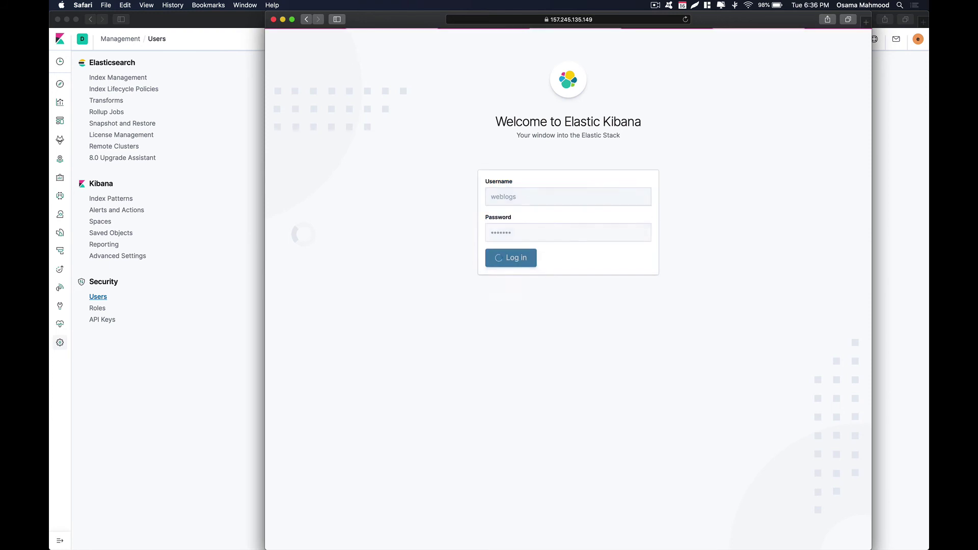
left_click(596, 261)
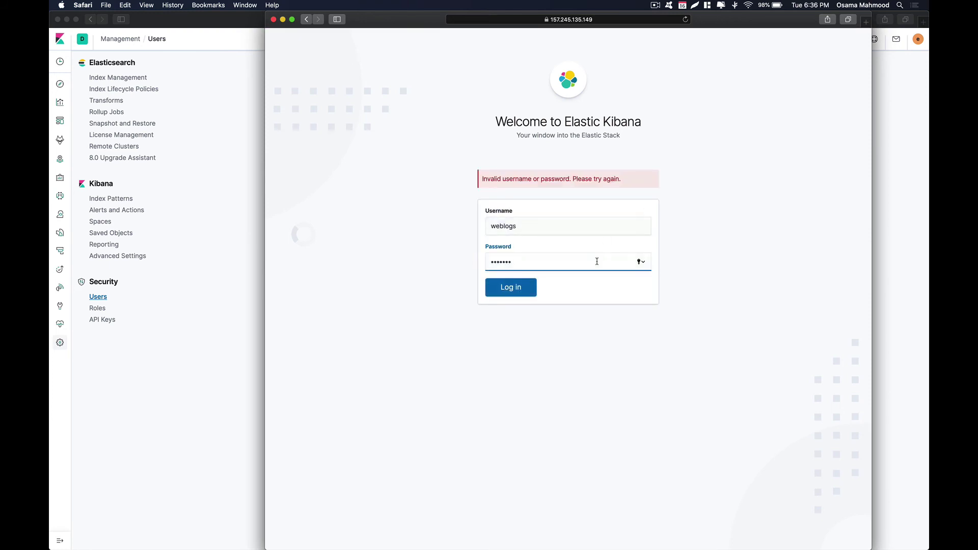
left_click(522, 290)
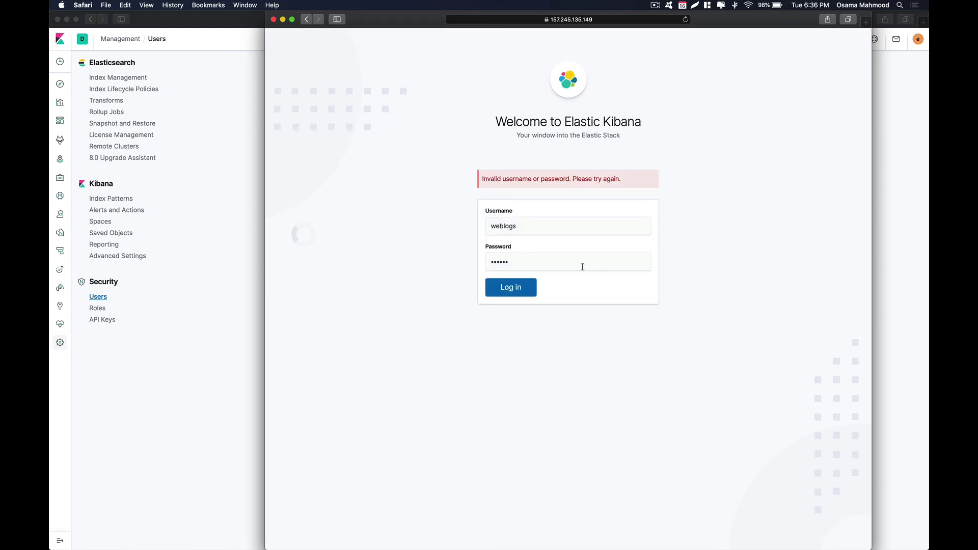
Step: Switch to the login window and retry signing in as weblogs with a password
left_click(250, 251)
double_click(415, 299)
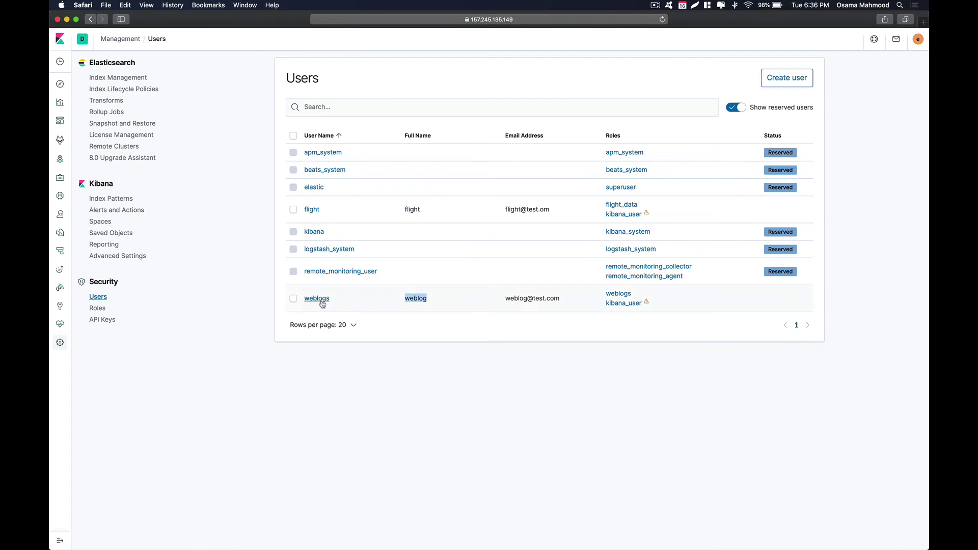
key("super+Tab")
key("super+Tab")
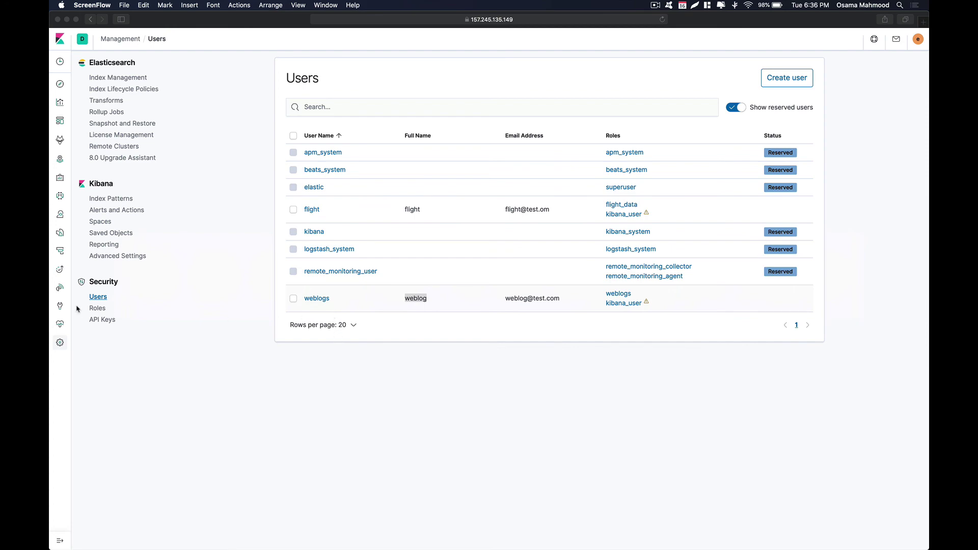
key("ctrl+Up")
left_click(620, 214)
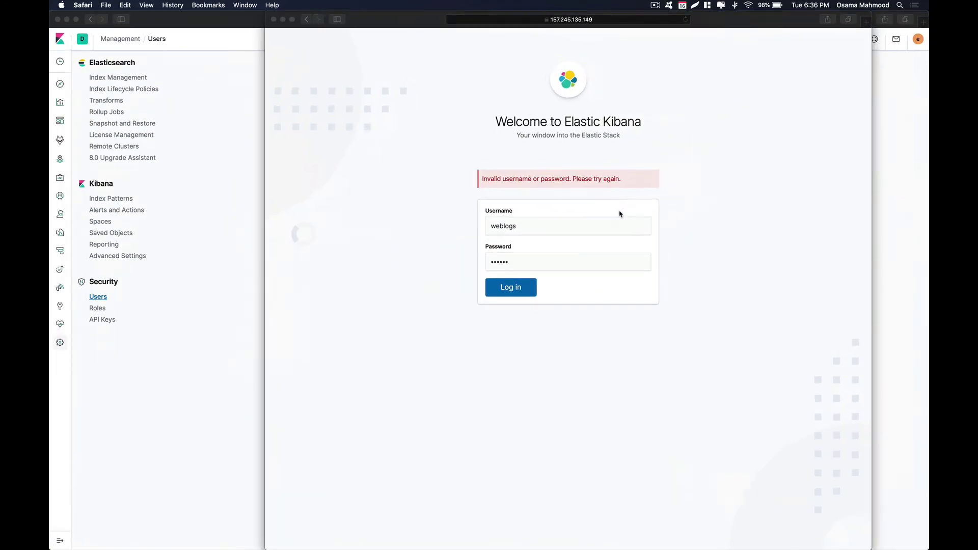
left_click(565, 225)
key("Tab")
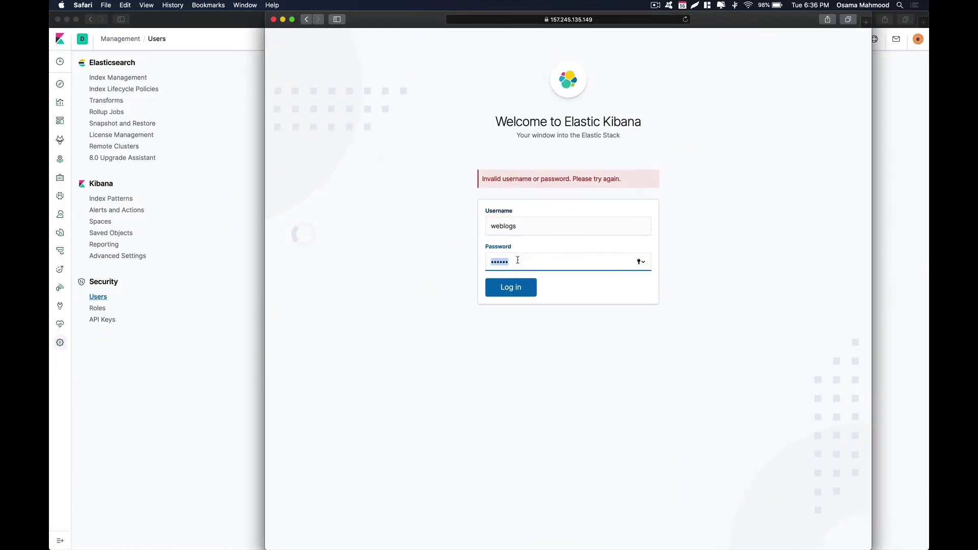
key("Return")
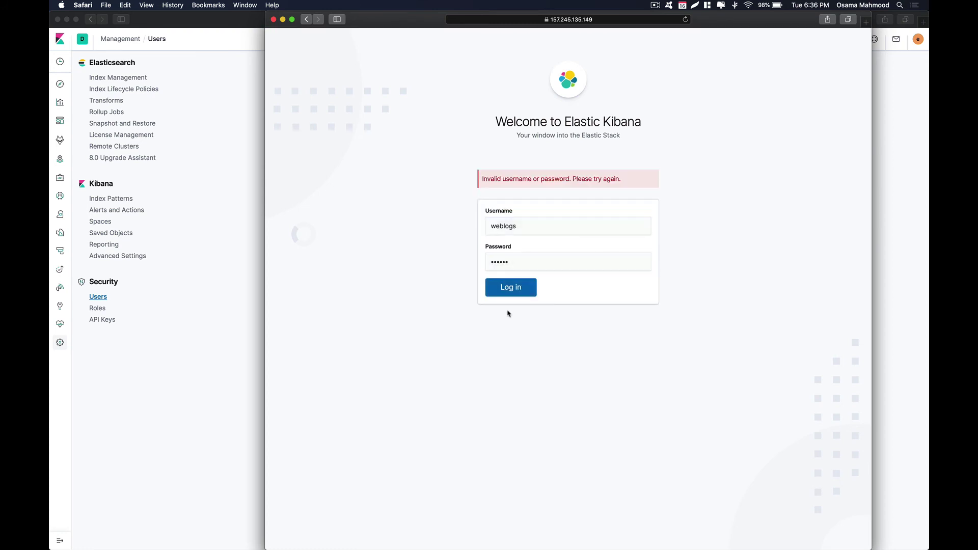
Step: Set and confirm a new password for the weblogs user, then return to the login window
left_click(201, 405)
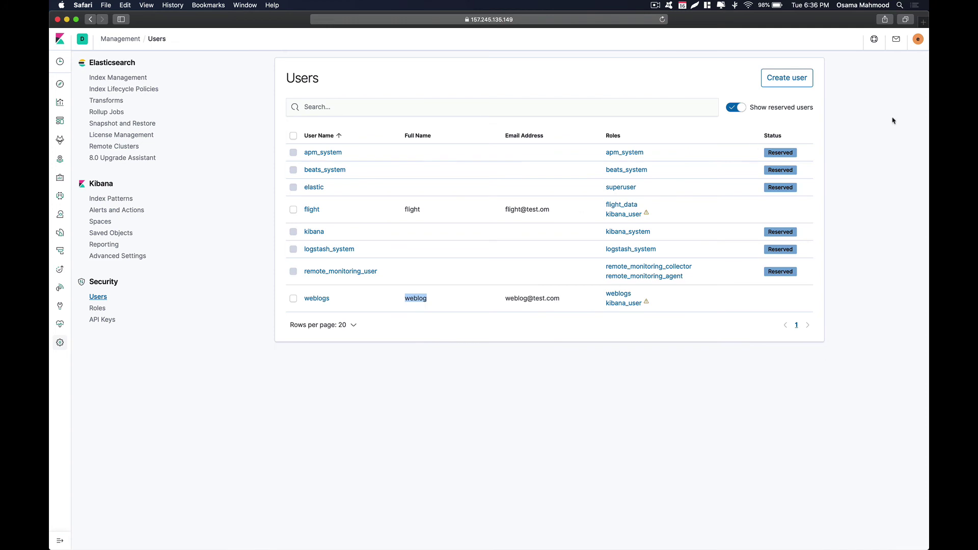
left_click(321, 301)
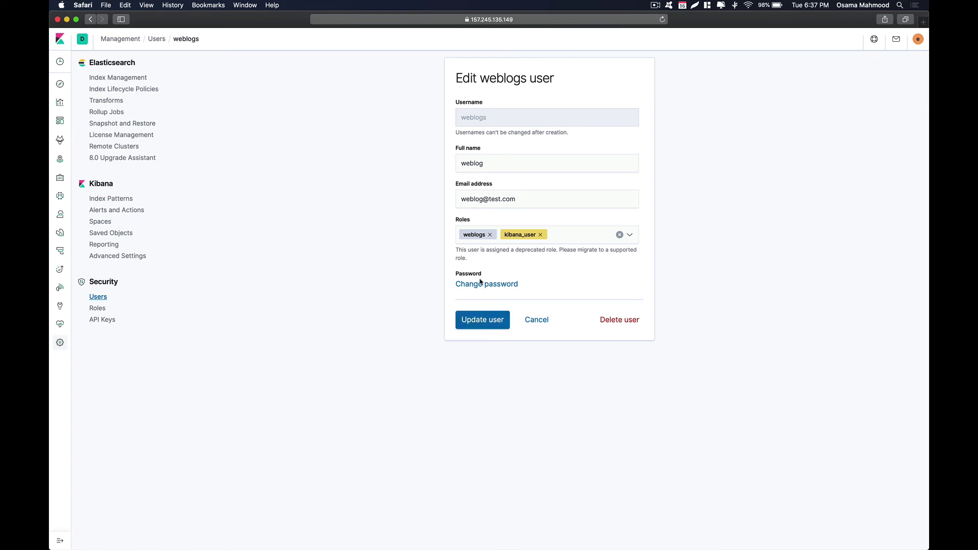
left_click(487, 286)
left_click(496, 297)
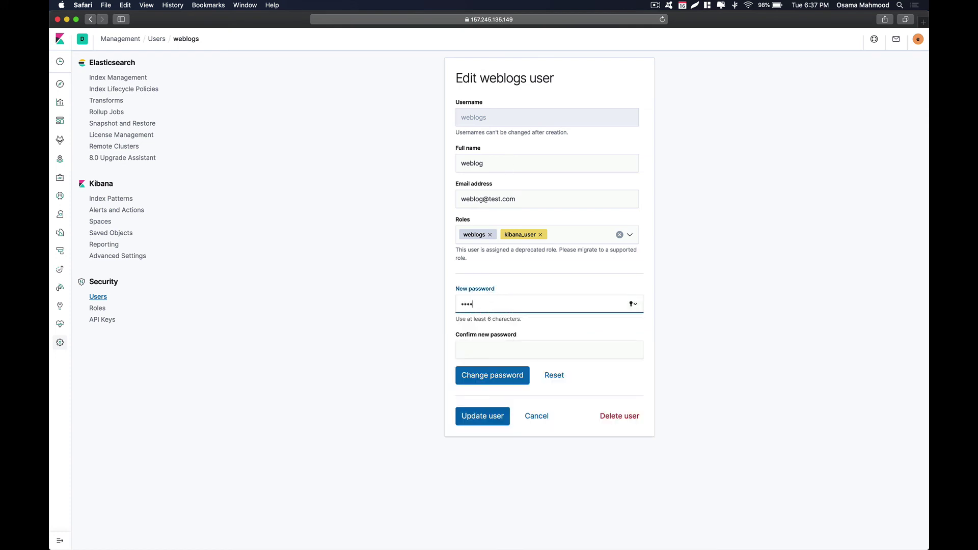
left_click(545, 350)
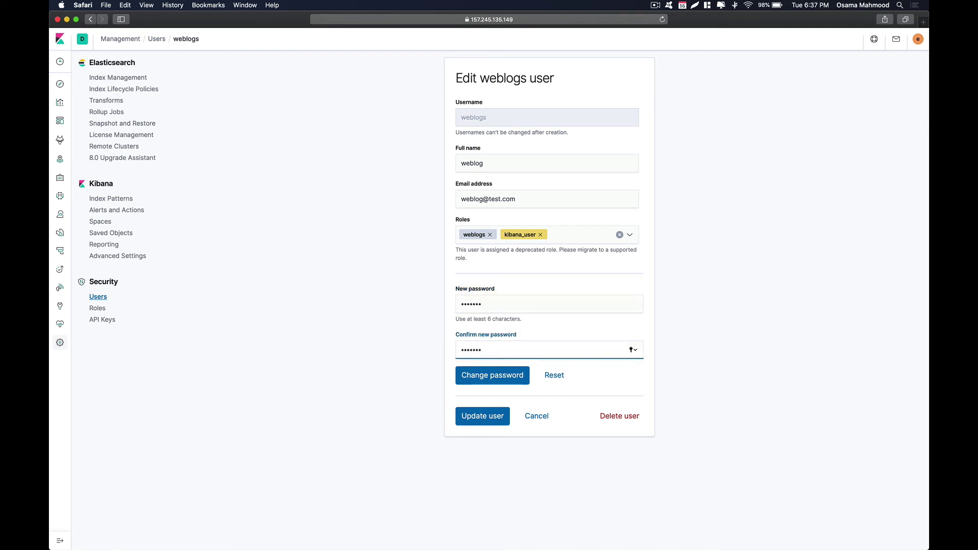
left_click(466, 377)
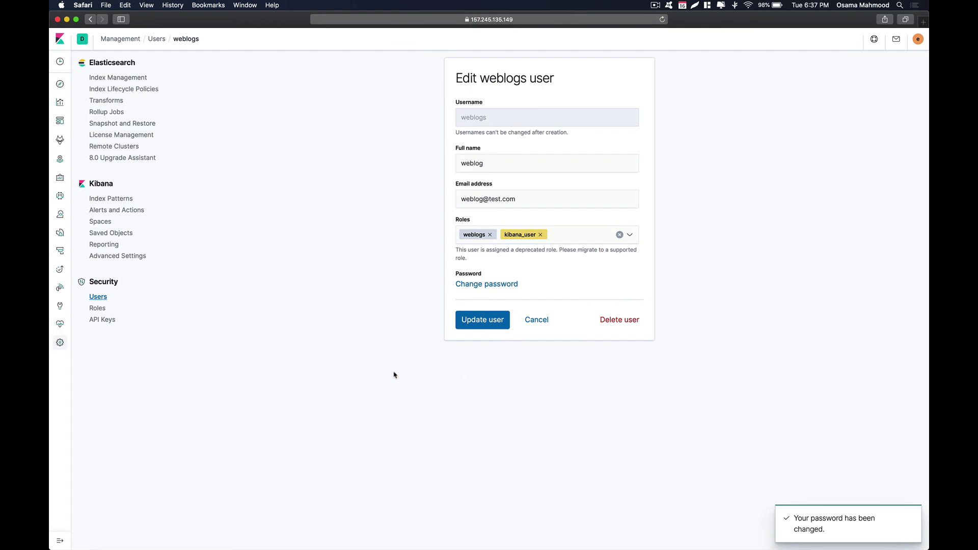
key("ctrl+Up")
left_click(683, 244)
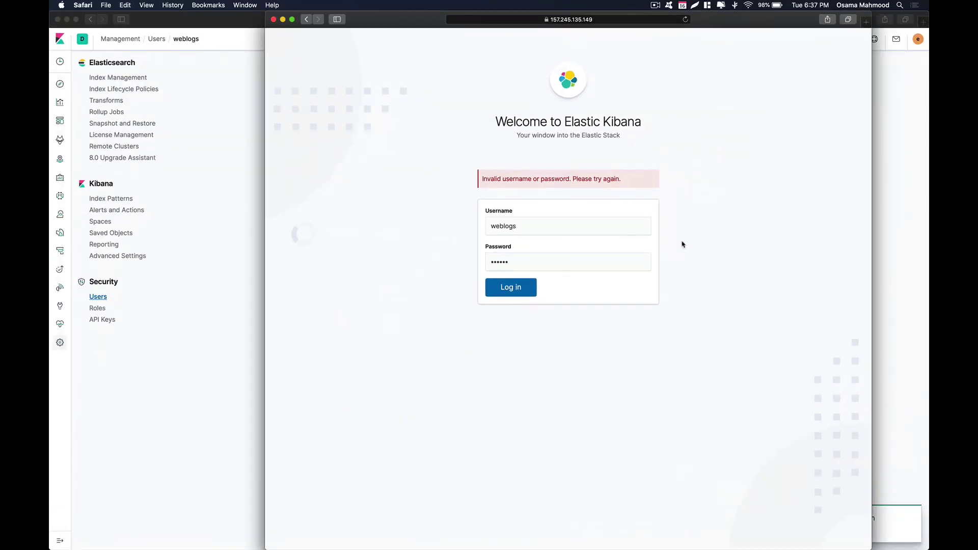
Step: Log in as weblogs with the new password, landing on the Global Flight Dashboard
left_click(573, 234)
key("super+a")
key("Tab")
type("weblogs")
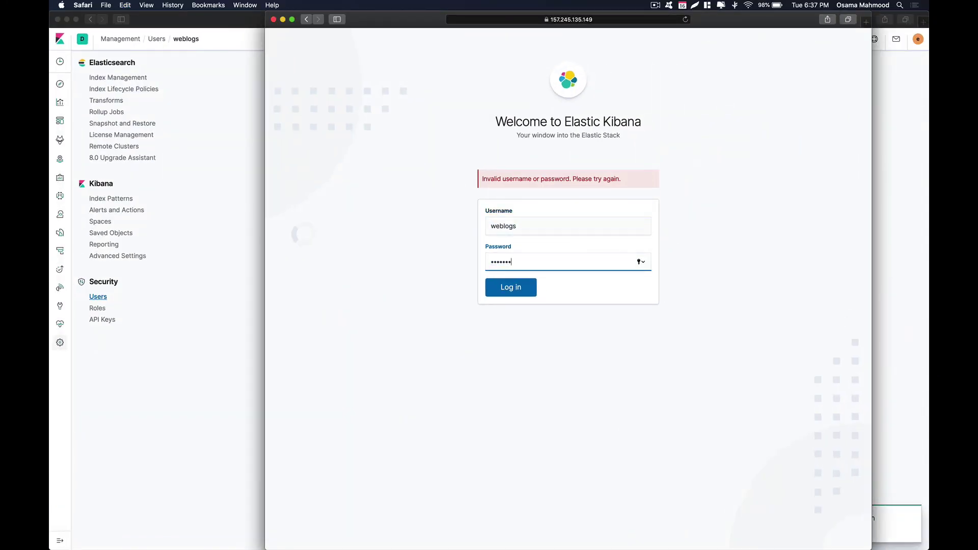
left_click(517, 281)
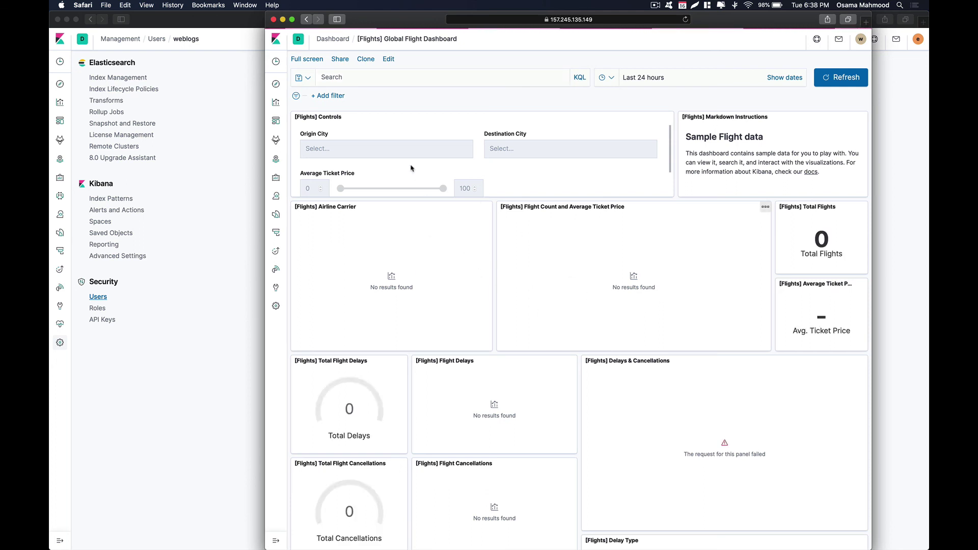
Step: As weblogs, open [Logs] Web Traffic and confirm 816 unique visitors, response codes, visits table and heatmap load
left_click(339, 41)
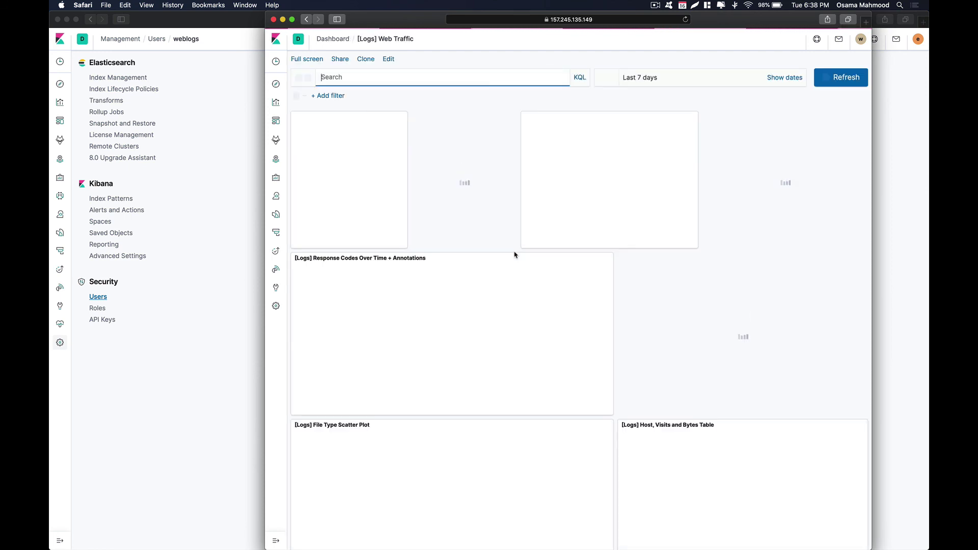
scroll(515, 255, "down", 3)
scroll(515, 255, "up", 5)
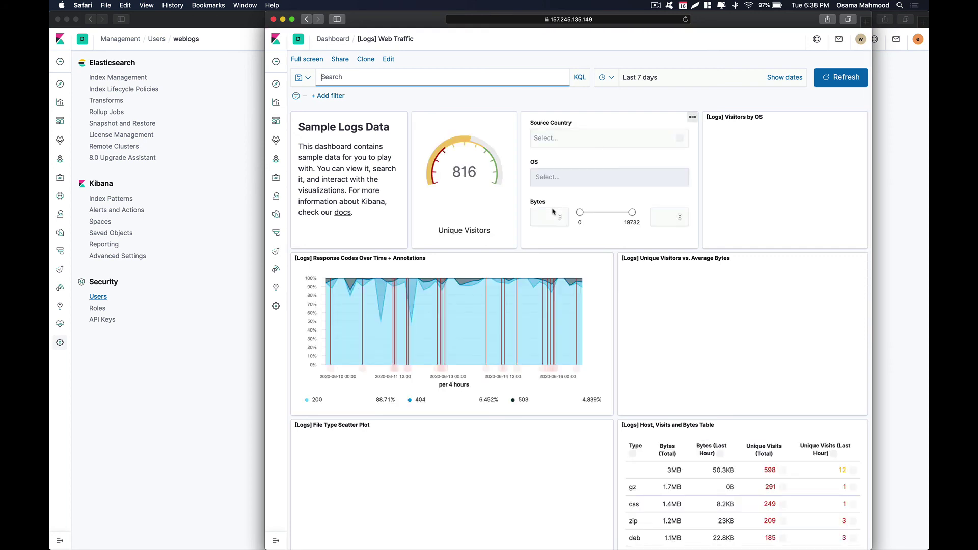
scroll(547, 303, "down", 10)
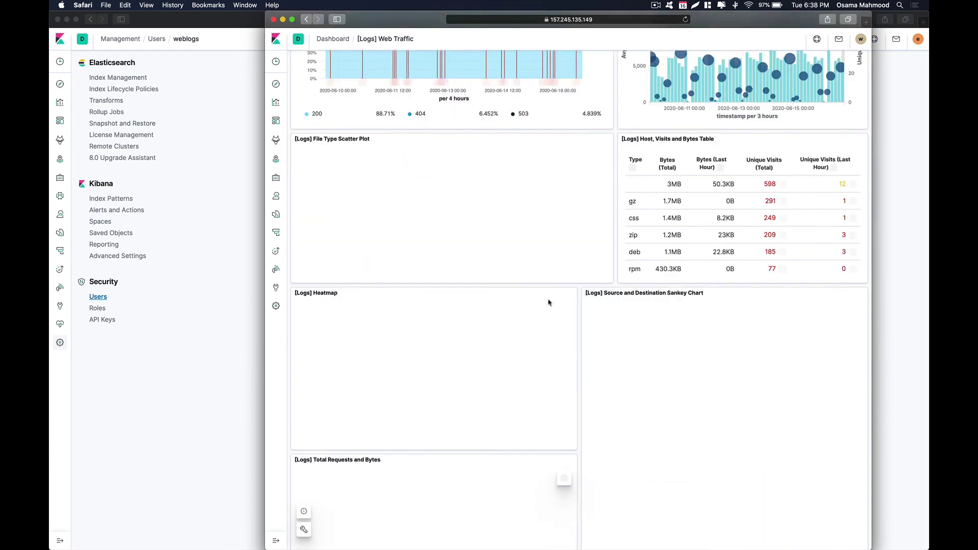
scroll(548, 303, "down", 2)
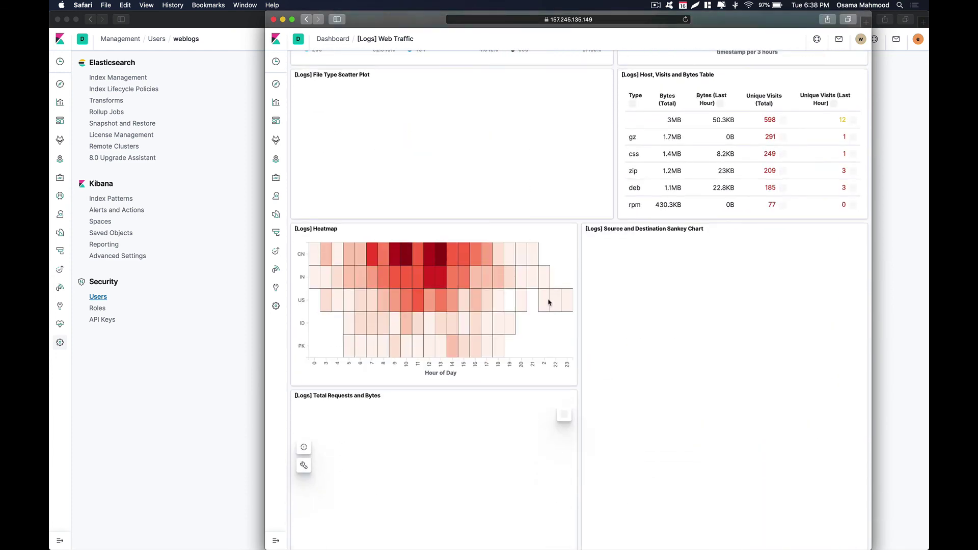
scroll(548, 303, "up", 12)
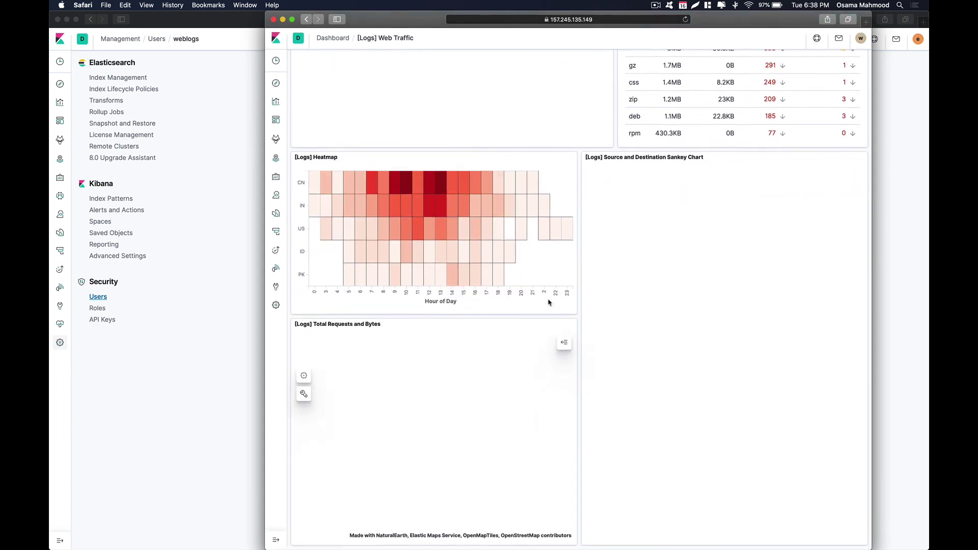